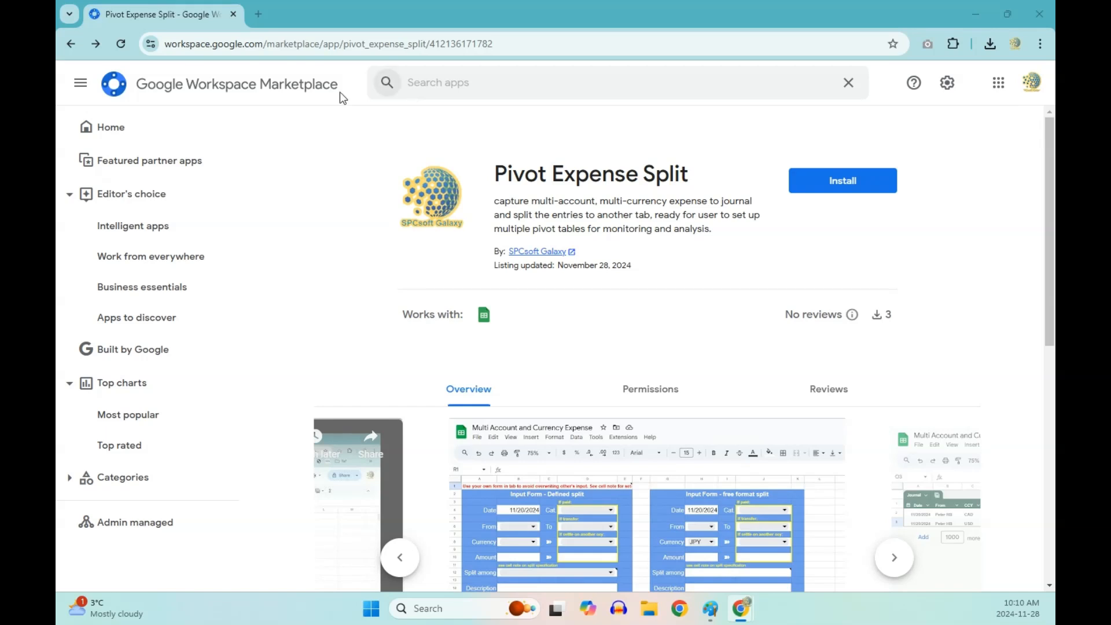
Search the marketplace for "spcsoft" and open the Pivot Expense Split listing
click(479, 87)
text(spcsof)
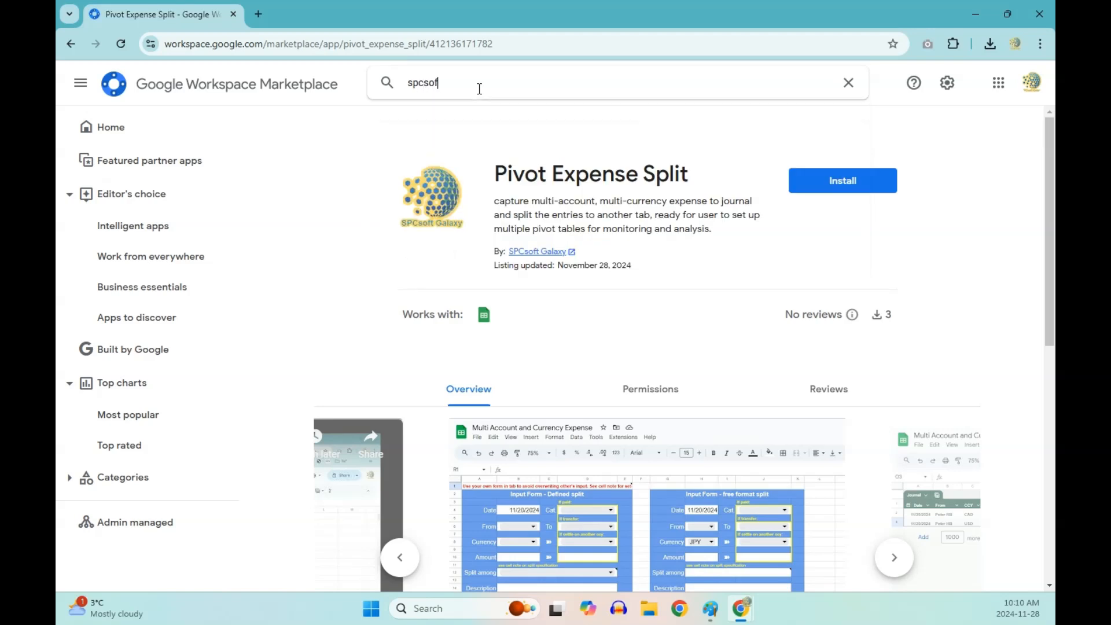
text(t)
key(Return)
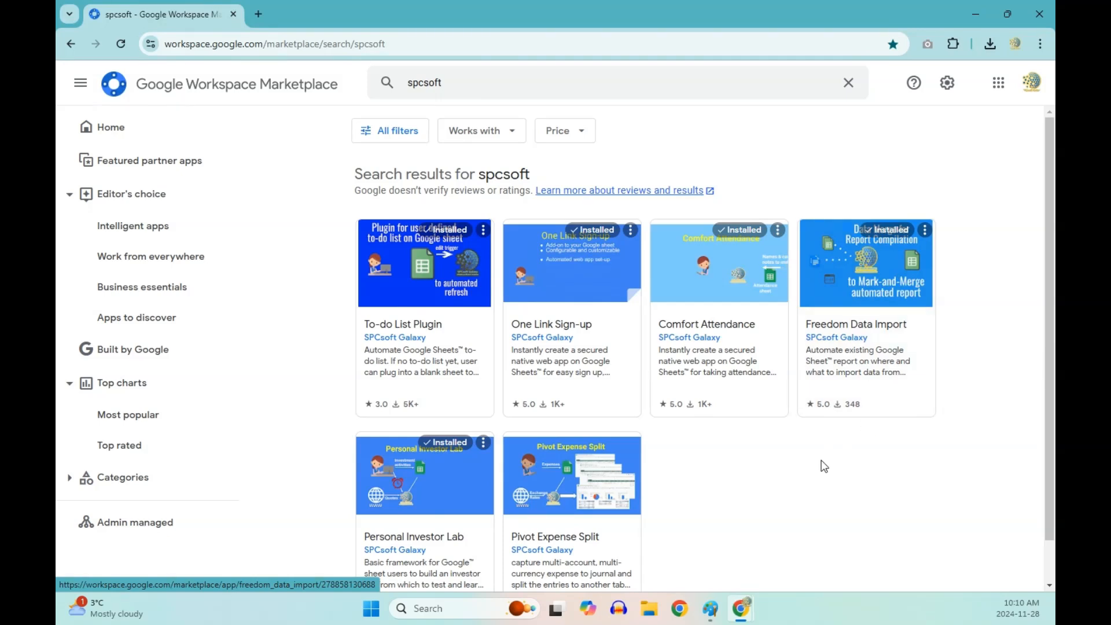
click(571, 542)
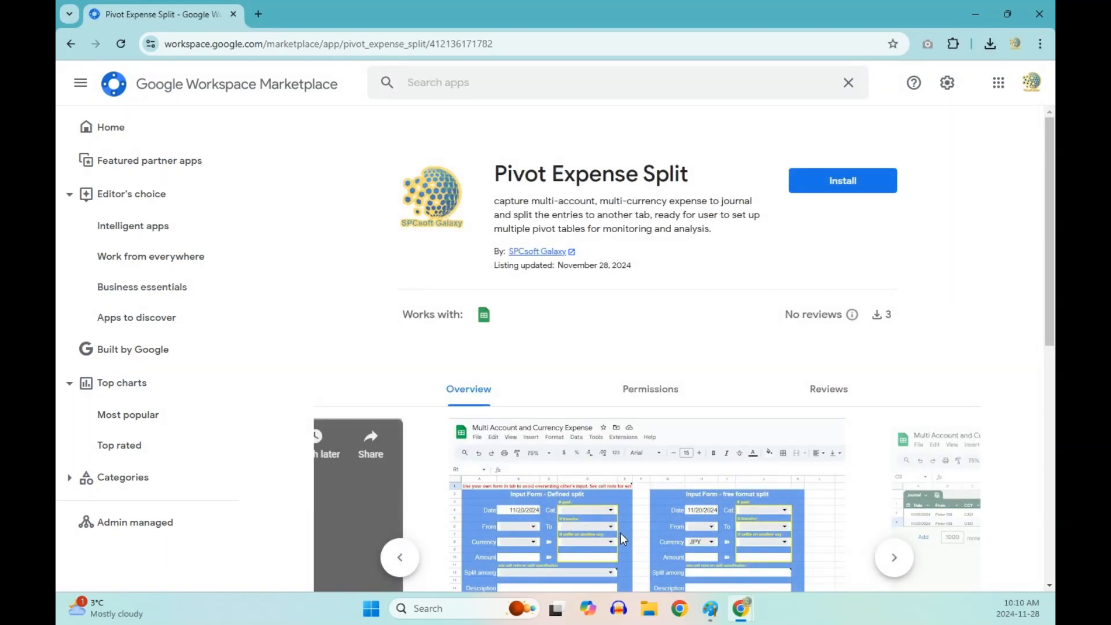
Install Pivot Expense Split with the listed Google account, allow the requested access and advance to the additional setup information
click(842, 183)
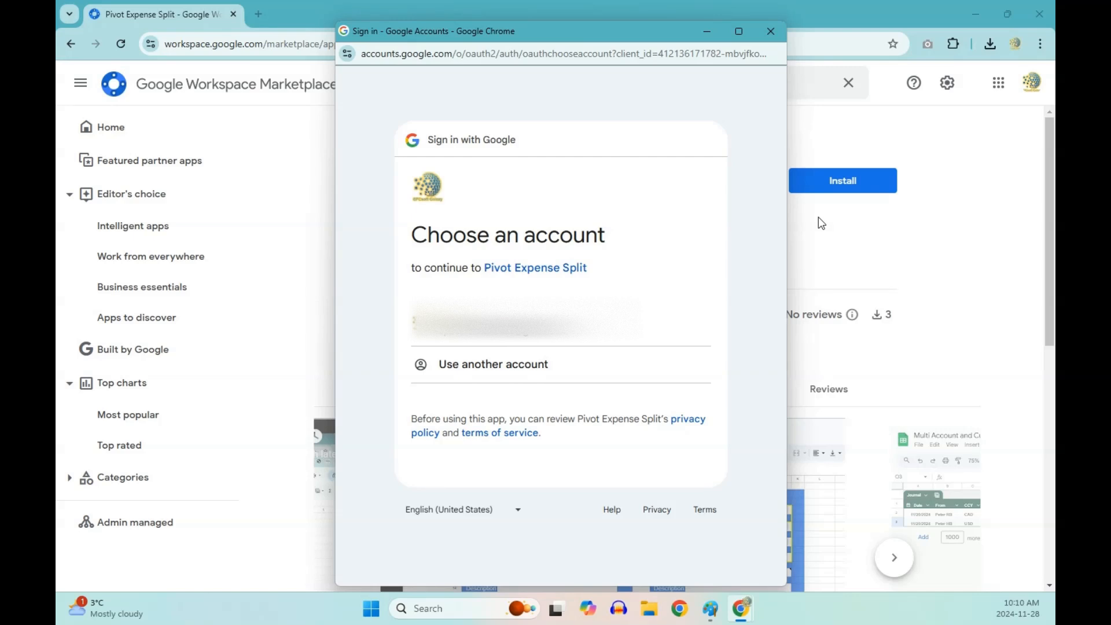
click(507, 340)
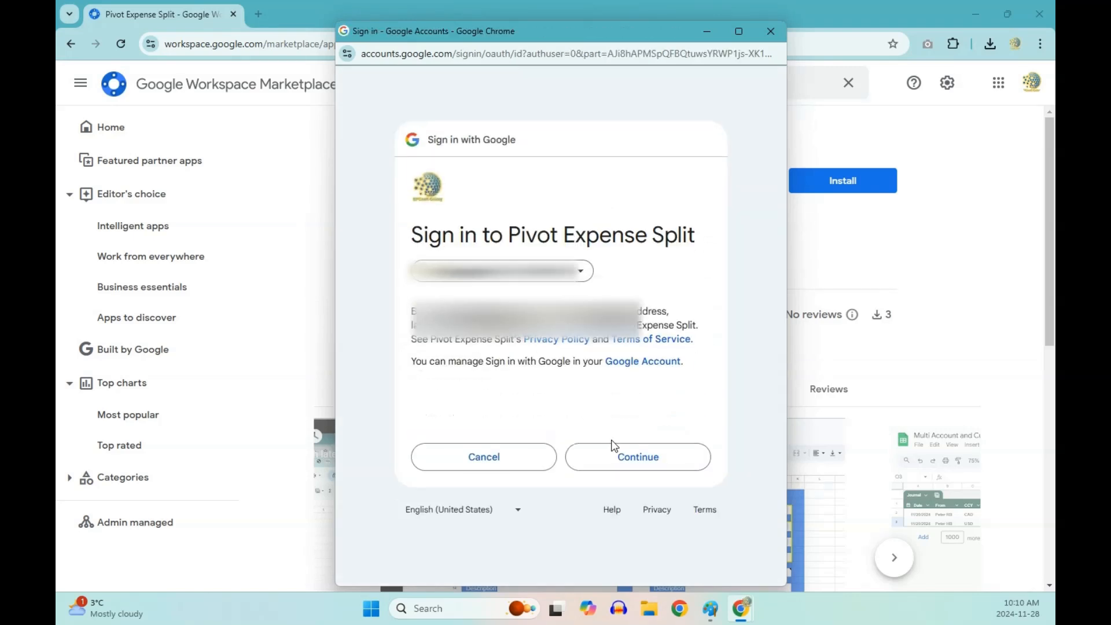
click(652, 458)
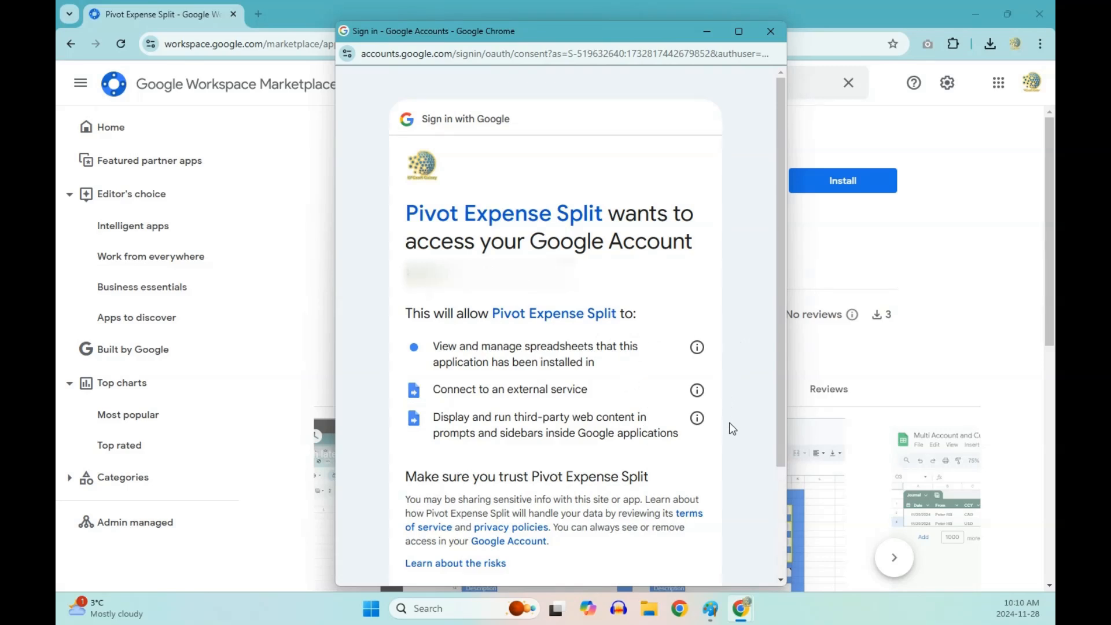
scroll(732, 428, down, 3)
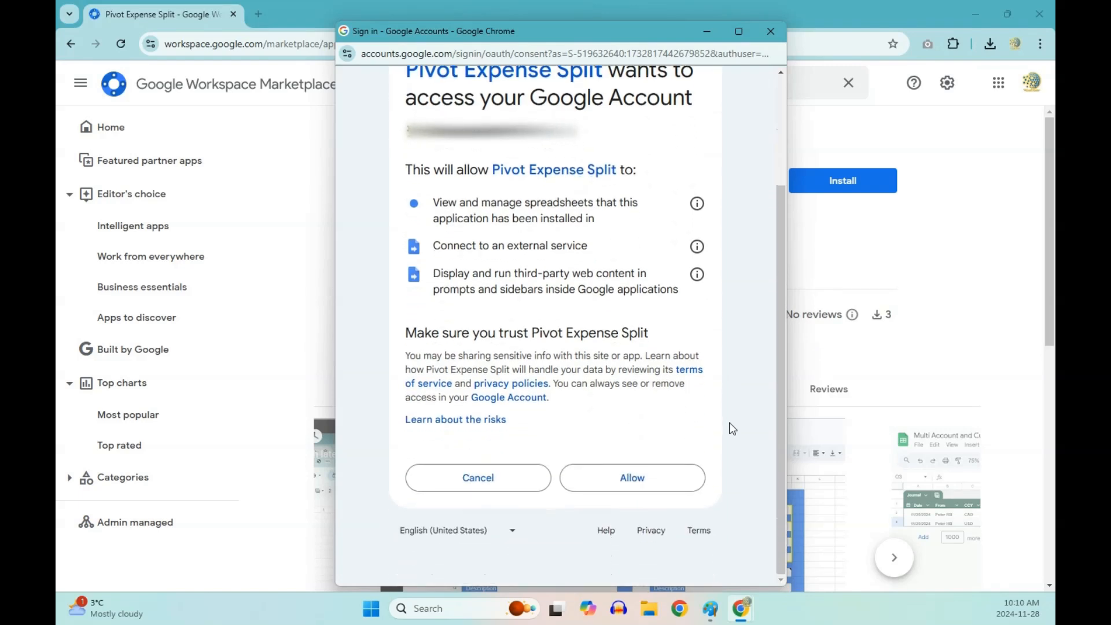
click(656, 483)
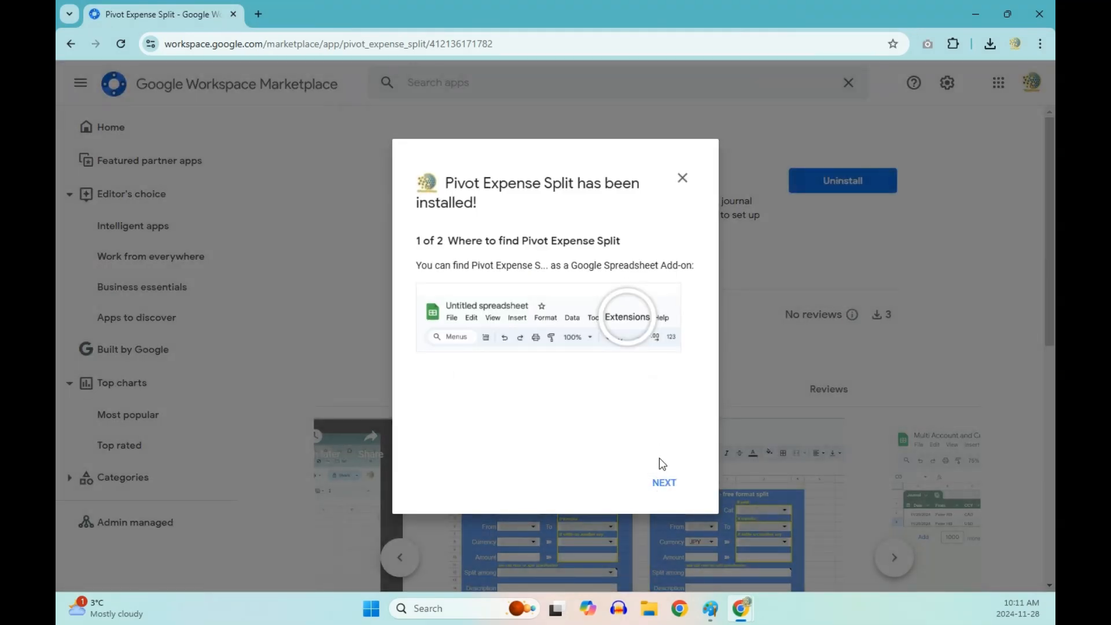
click(663, 484)
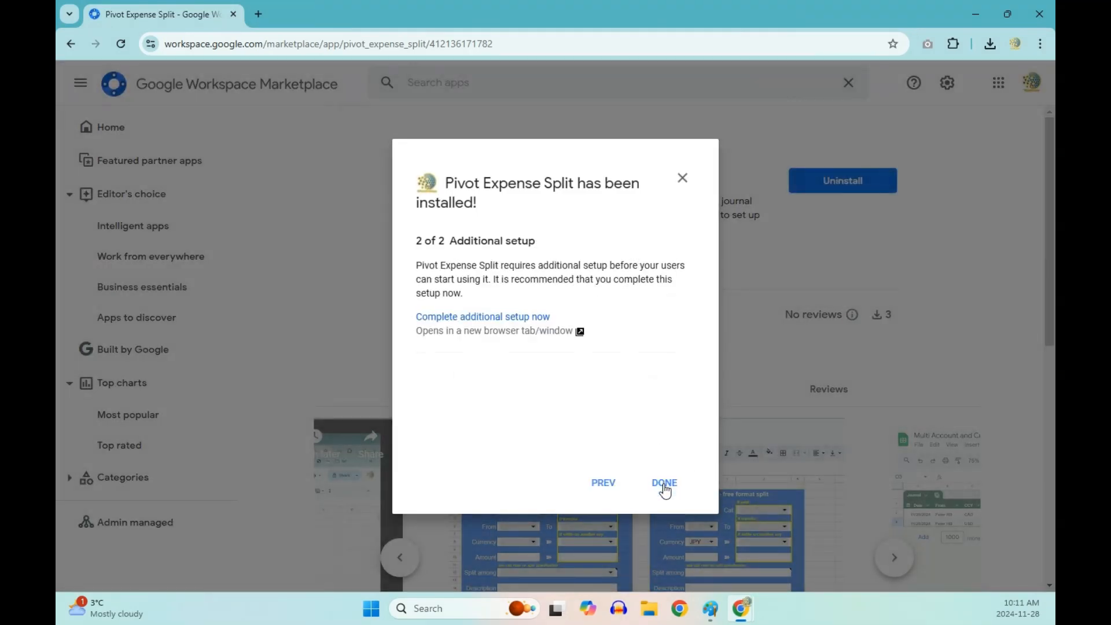
Open the add-on's additional setup page and make a copy of its multi-account, multi-currency trip expenses template
click(501, 320)
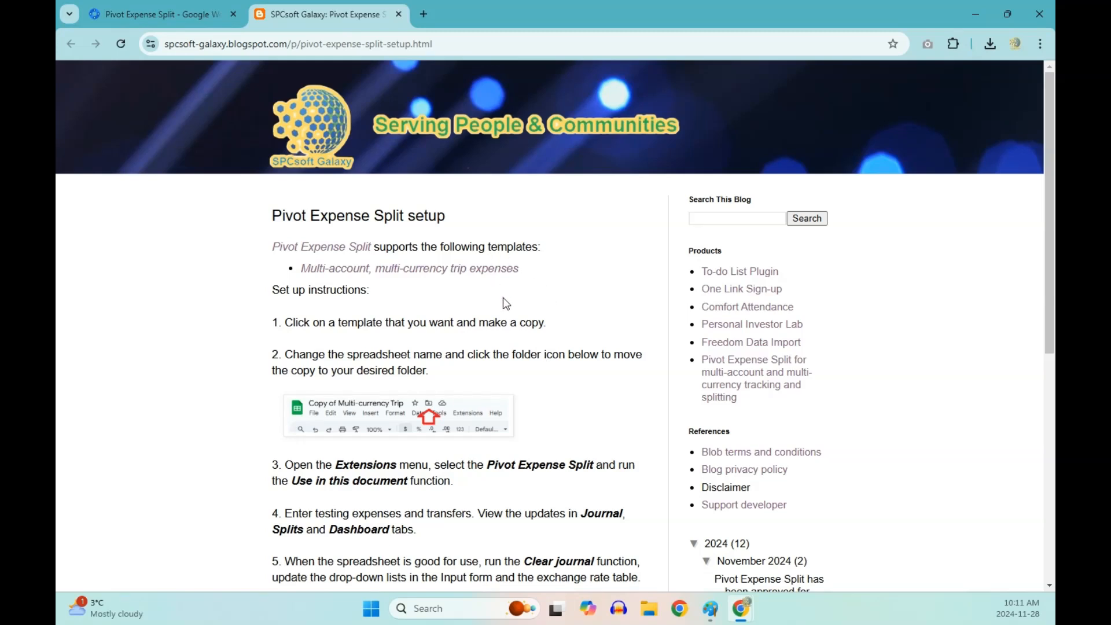
scroll(549, 424, down, 5)
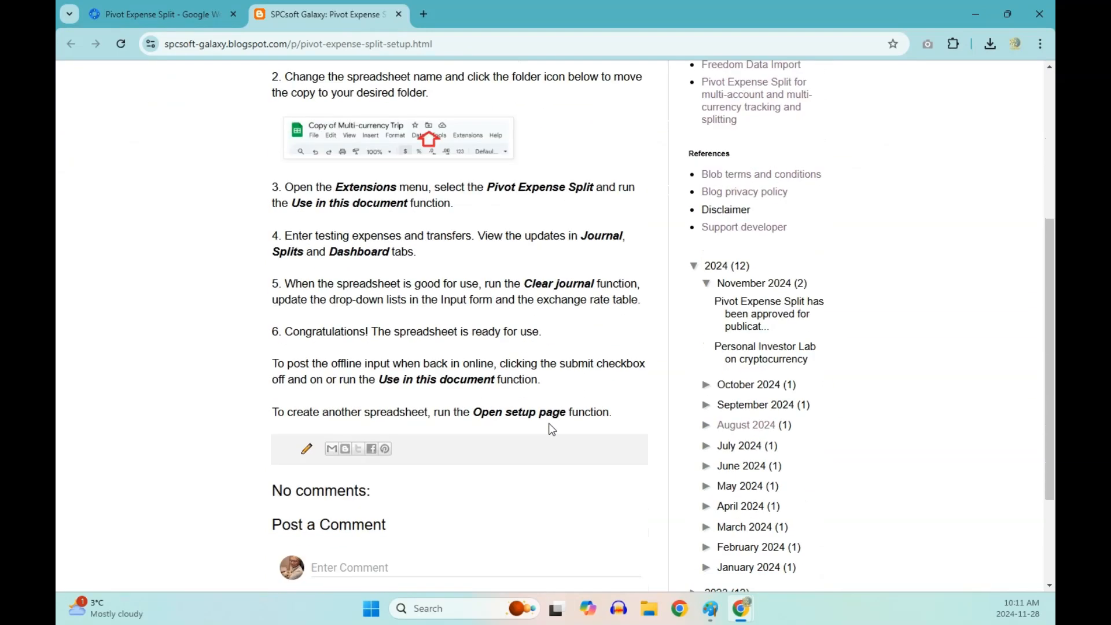
scroll(549, 425, up, 5)
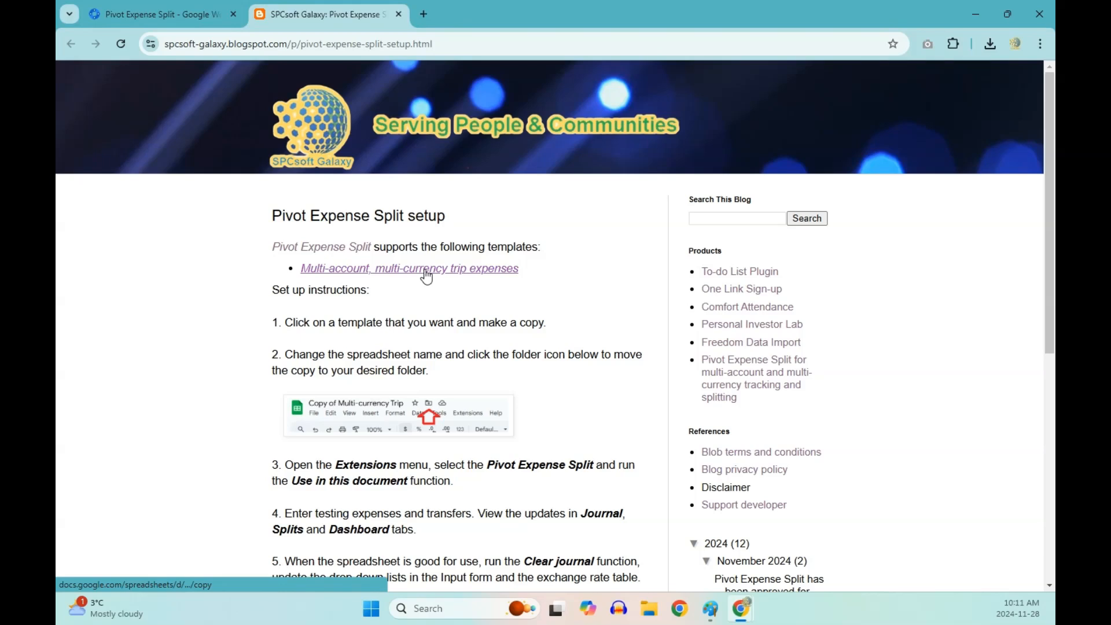
click(426, 272)
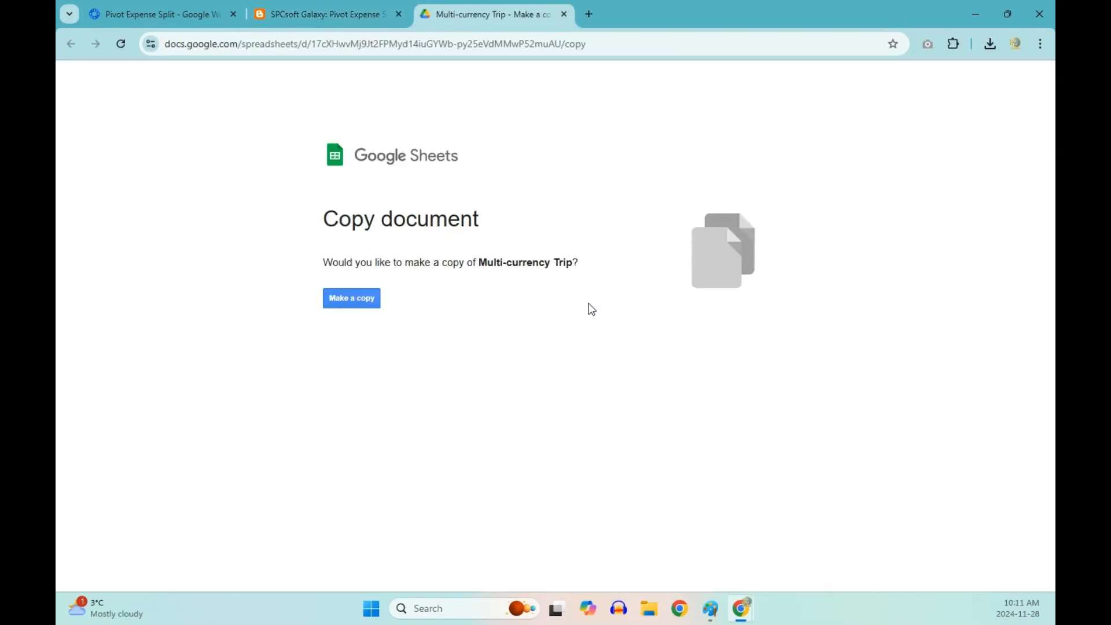
click(359, 304)
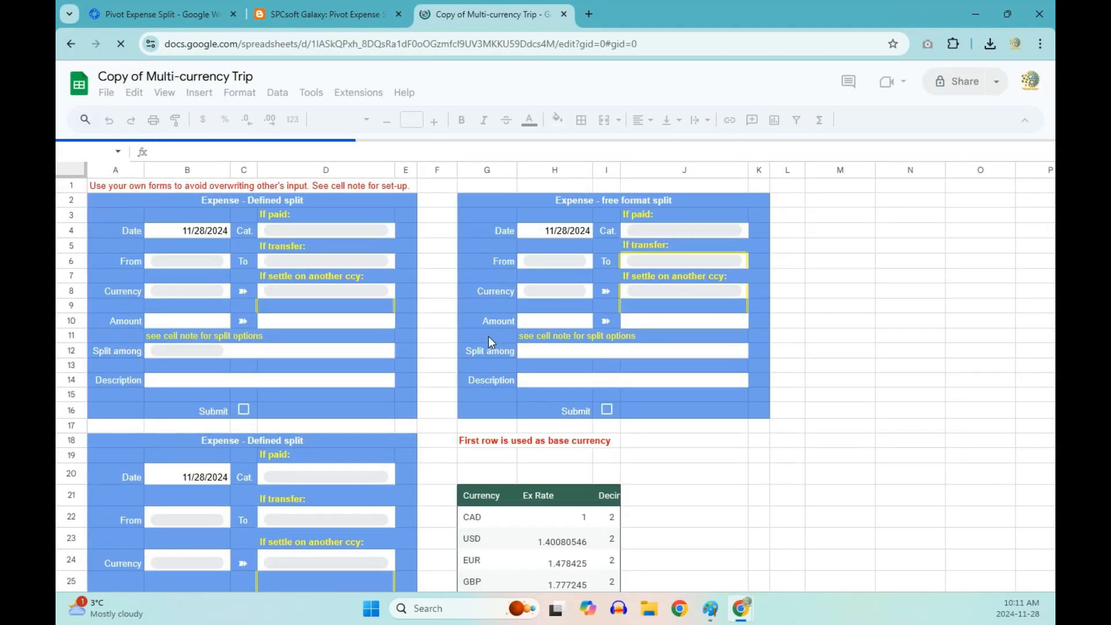
Rename the copied spreadsheet as "My Multi-currency Trip"
click(139, 72)
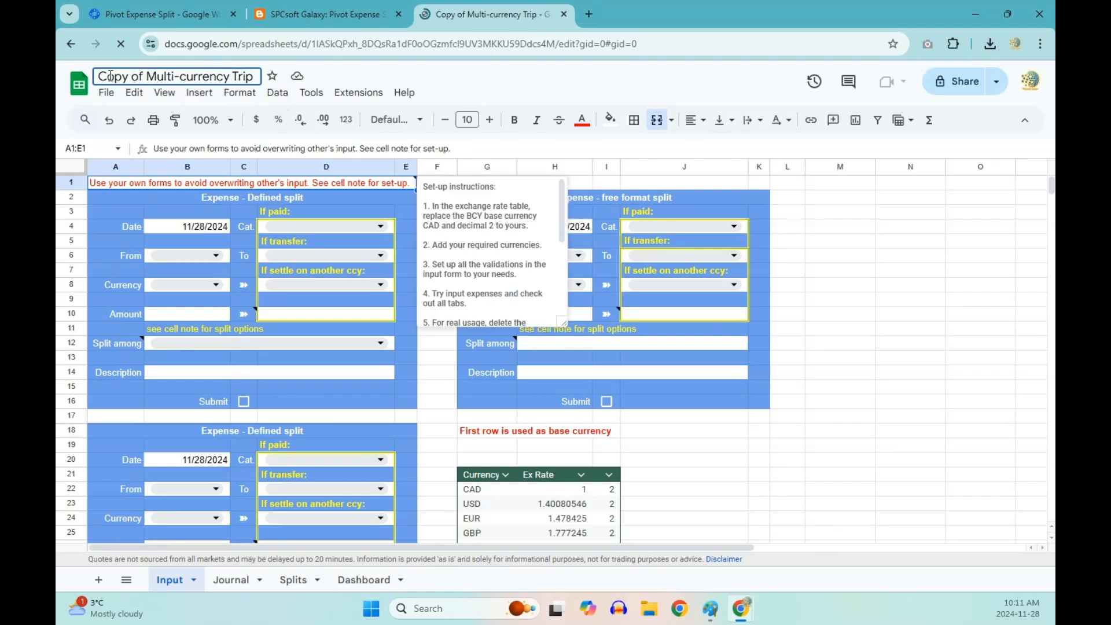
drag(103, 76, 148, 76)
key(BackSpace)
key(BackSpace)
text(M)
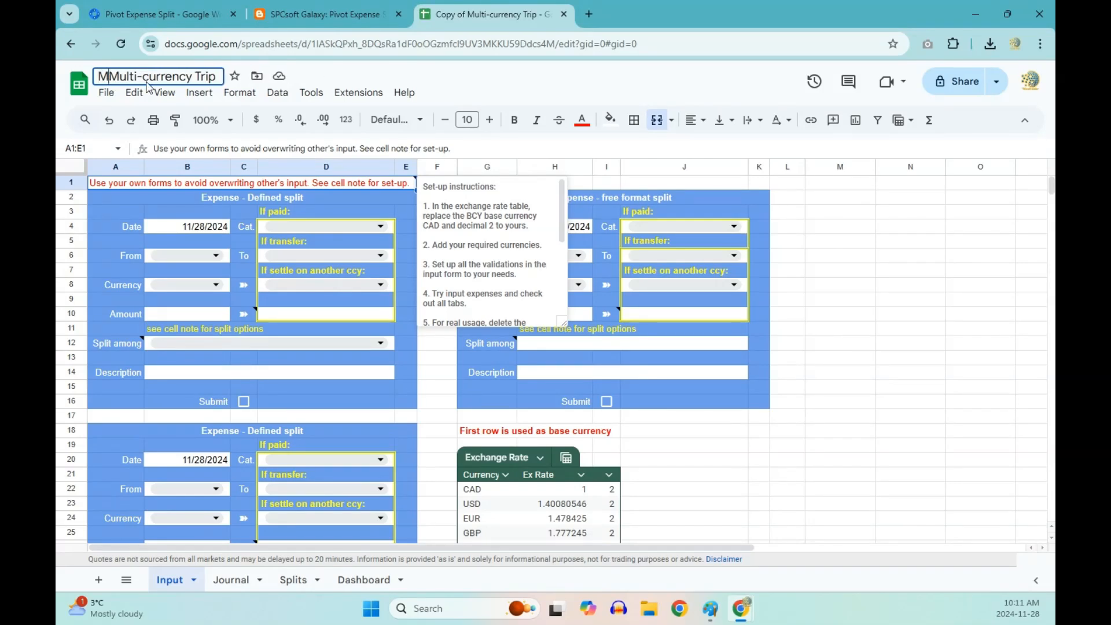
text(y)
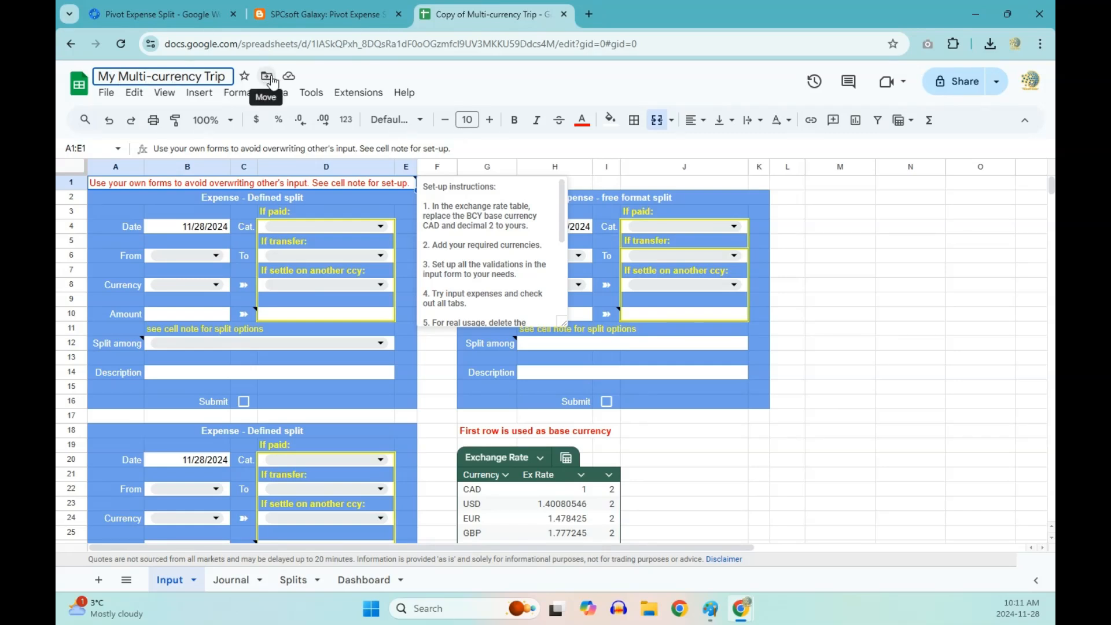
Run the Pivot Expense Split function "Use in this document" on the spreadsheet
click(359, 91)
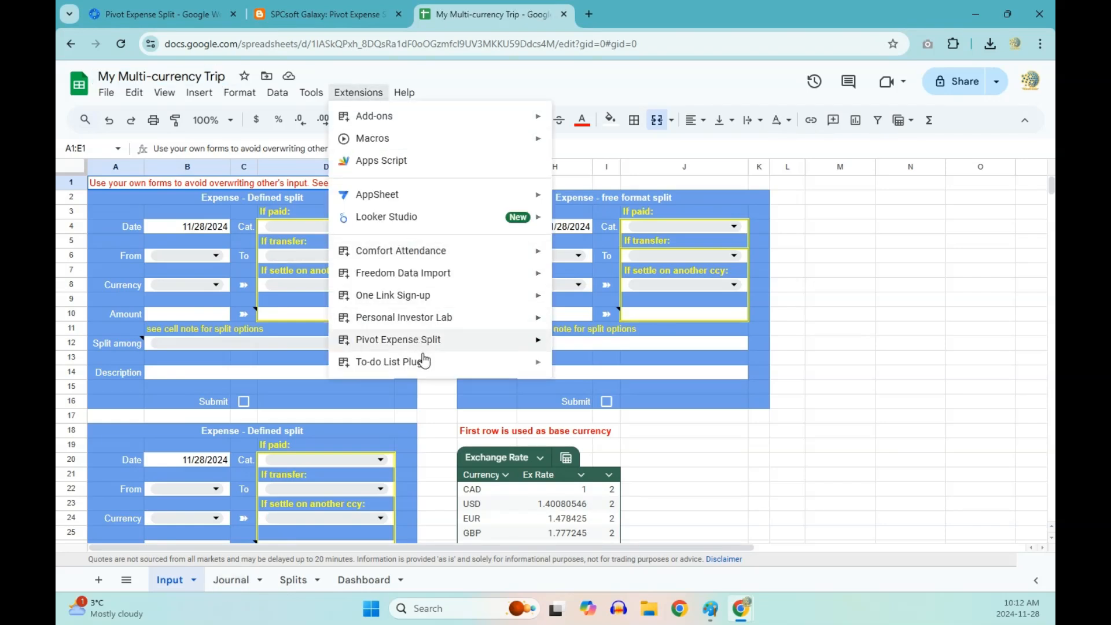
mouse_move(457, 339)
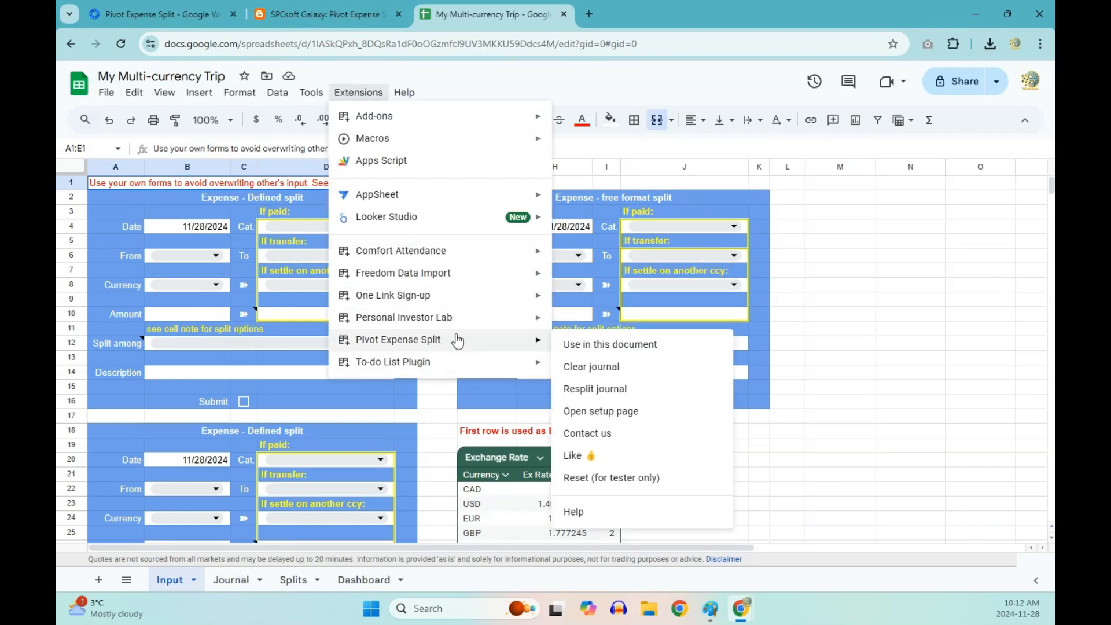
click(613, 346)
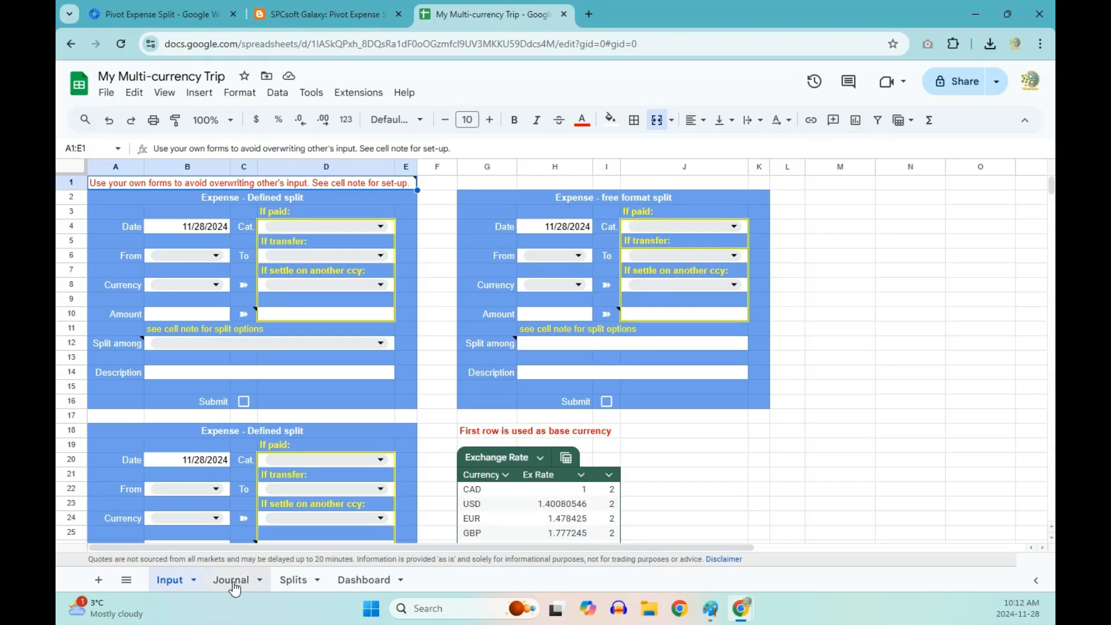
Look through the sample data in the Journal, Splits and Dashboard sheets
click(231, 581)
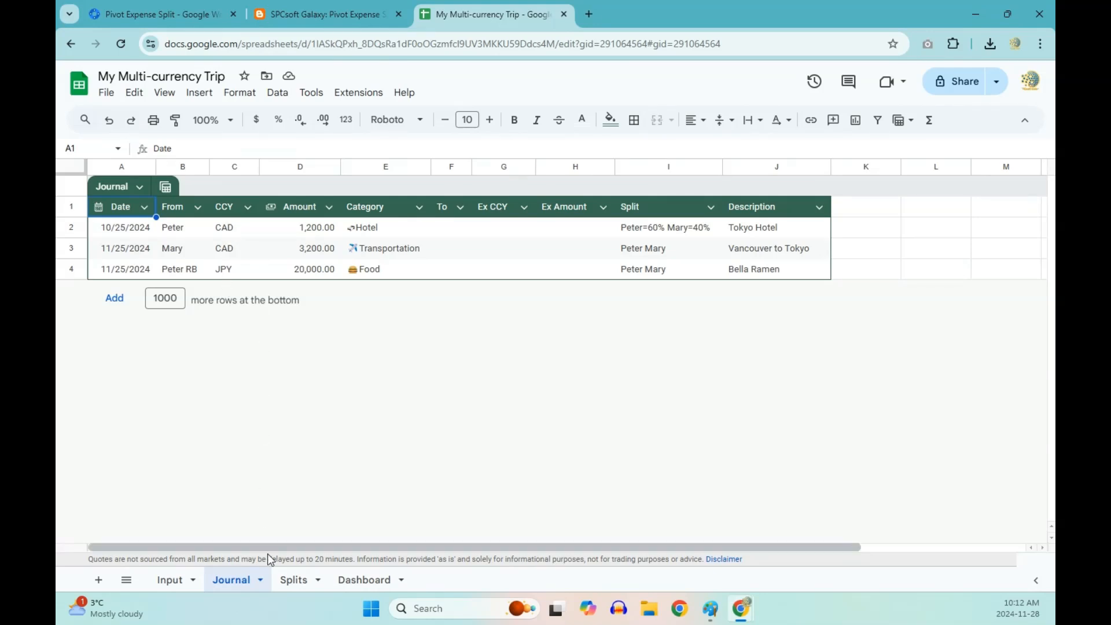
click(294, 581)
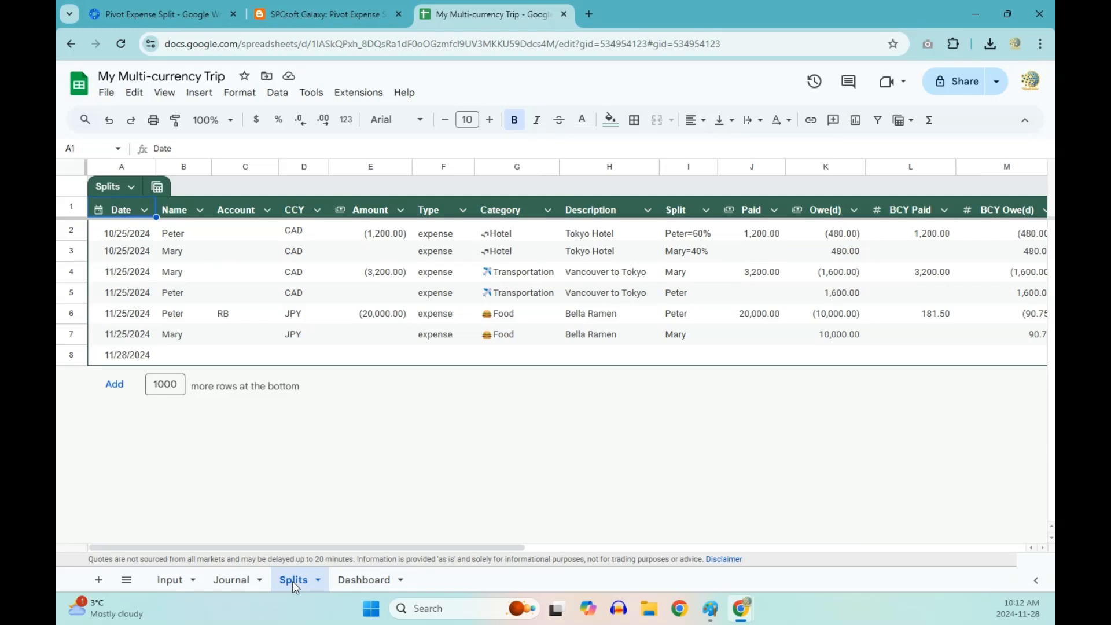
click(370, 581)
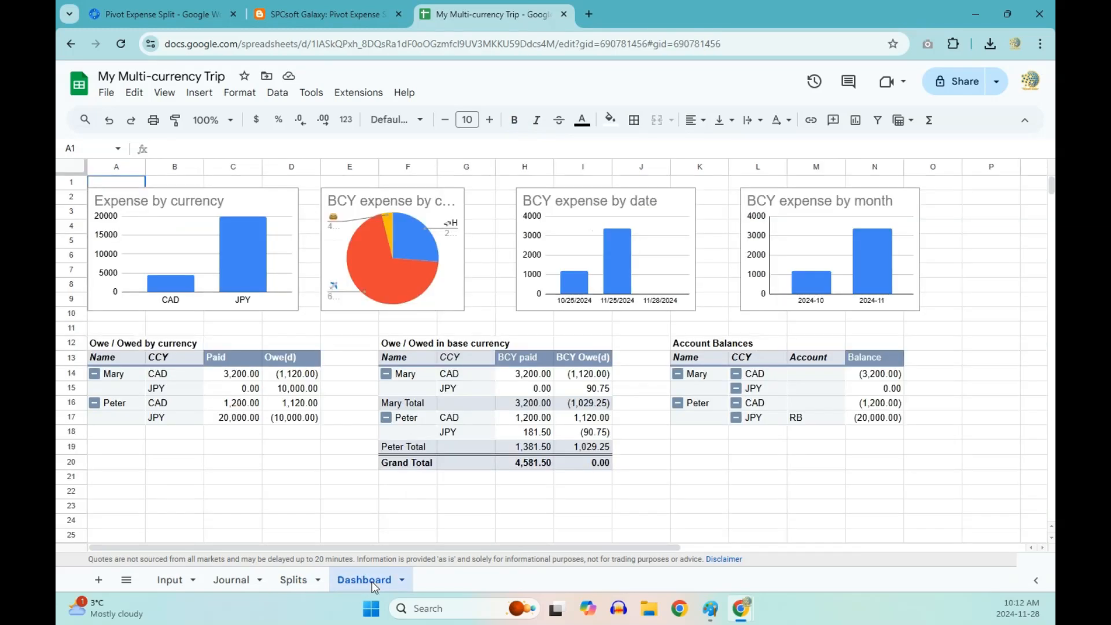
In the first defined-split form on the Input sheet, choose the Shopping category, the second person's plain entry as payer and USD as currency
click(170, 581)
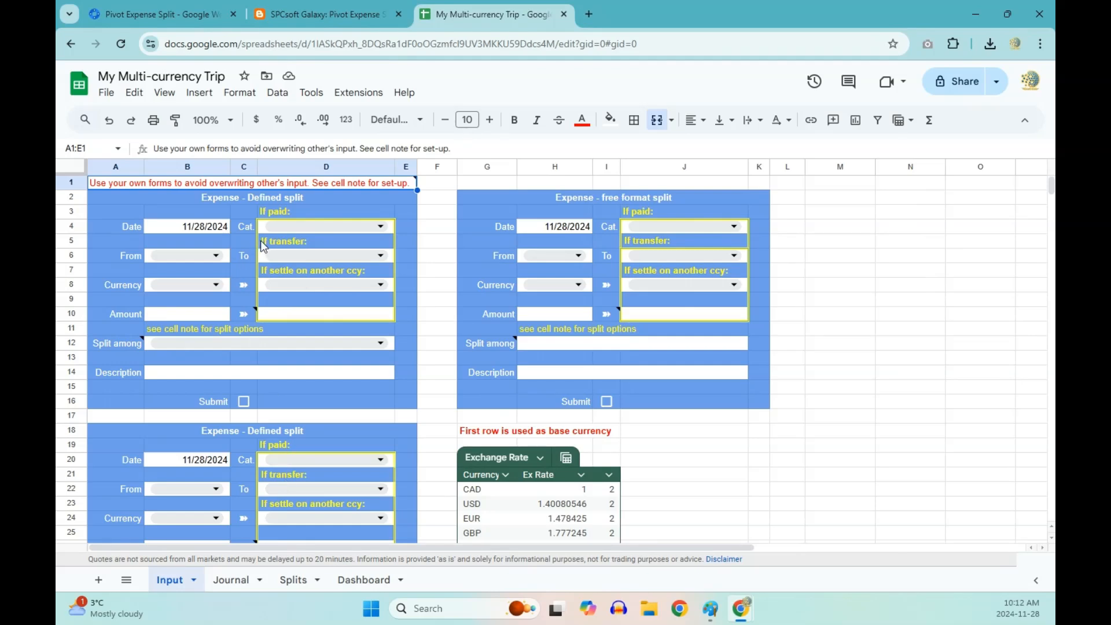
click(335, 224)
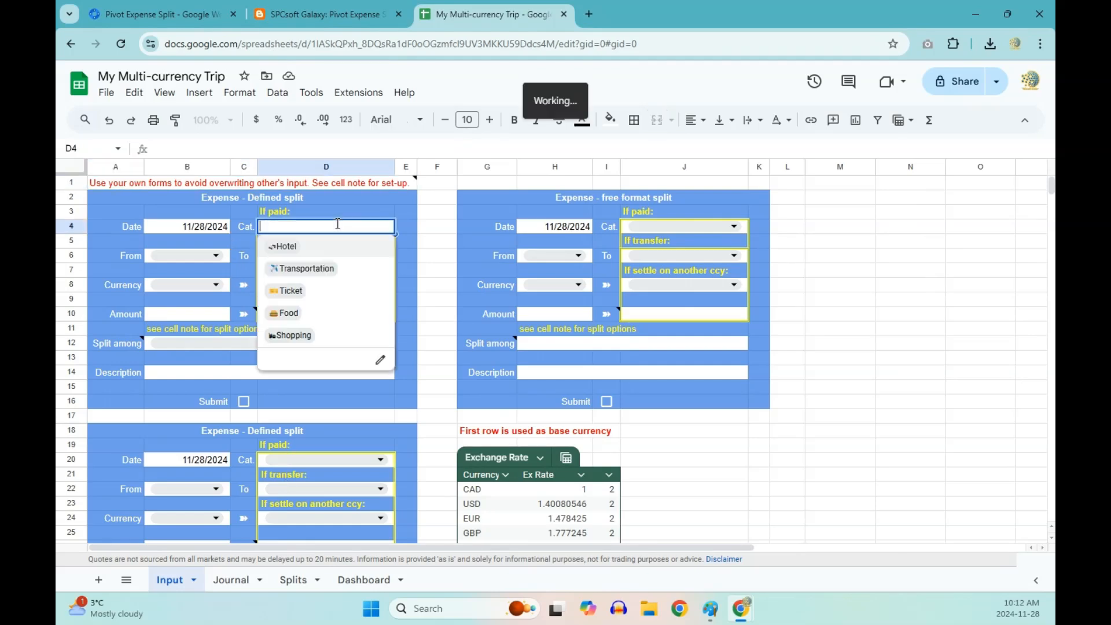
click(293, 338)
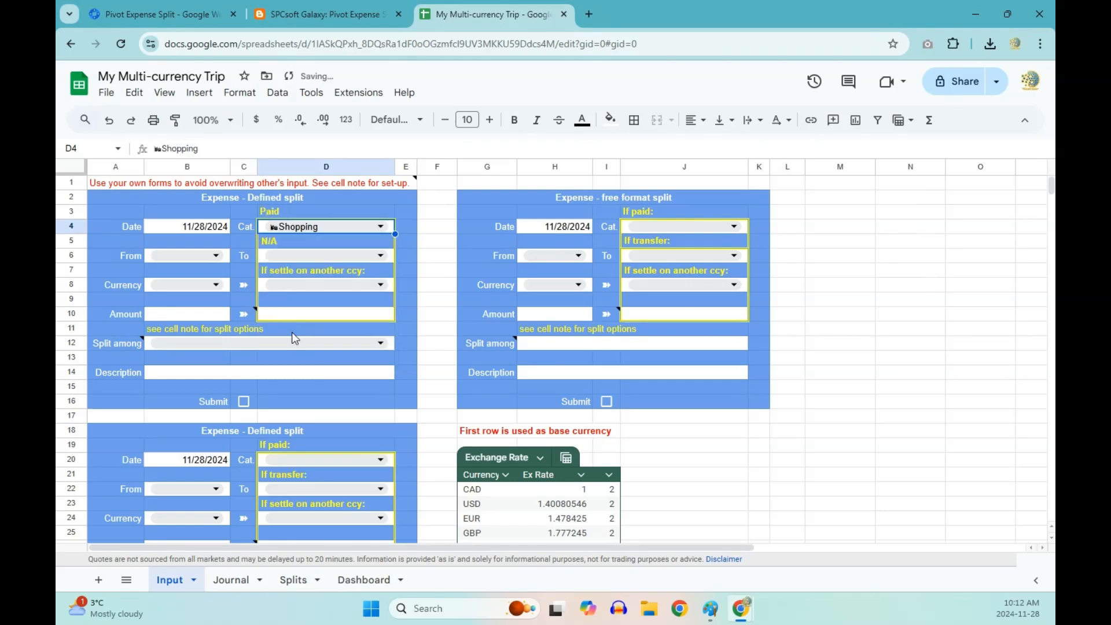
click(220, 254)
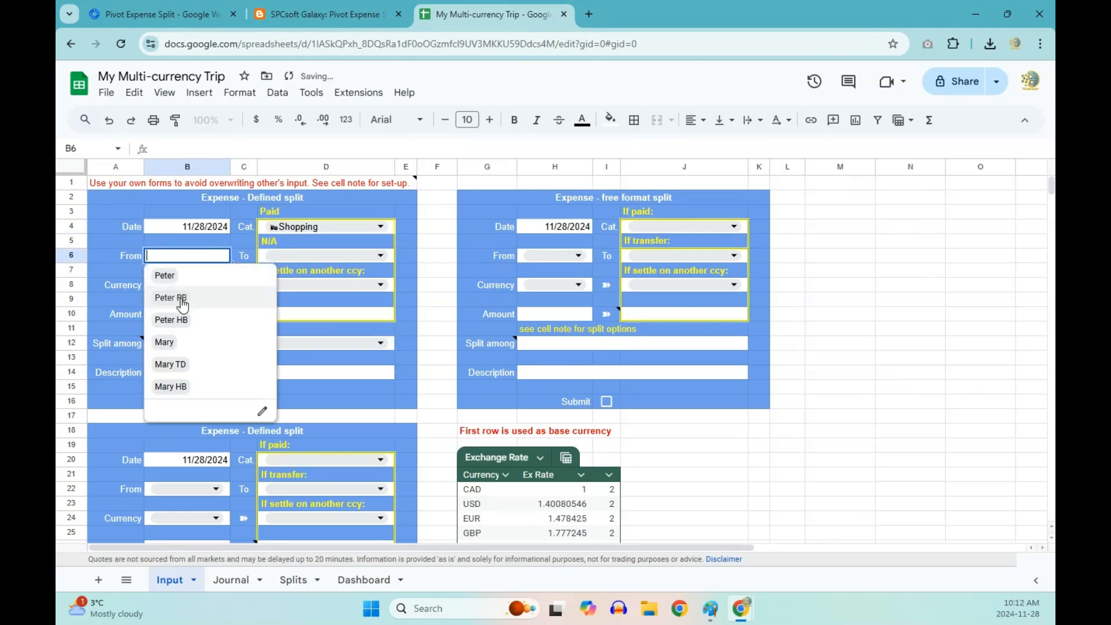
click(173, 342)
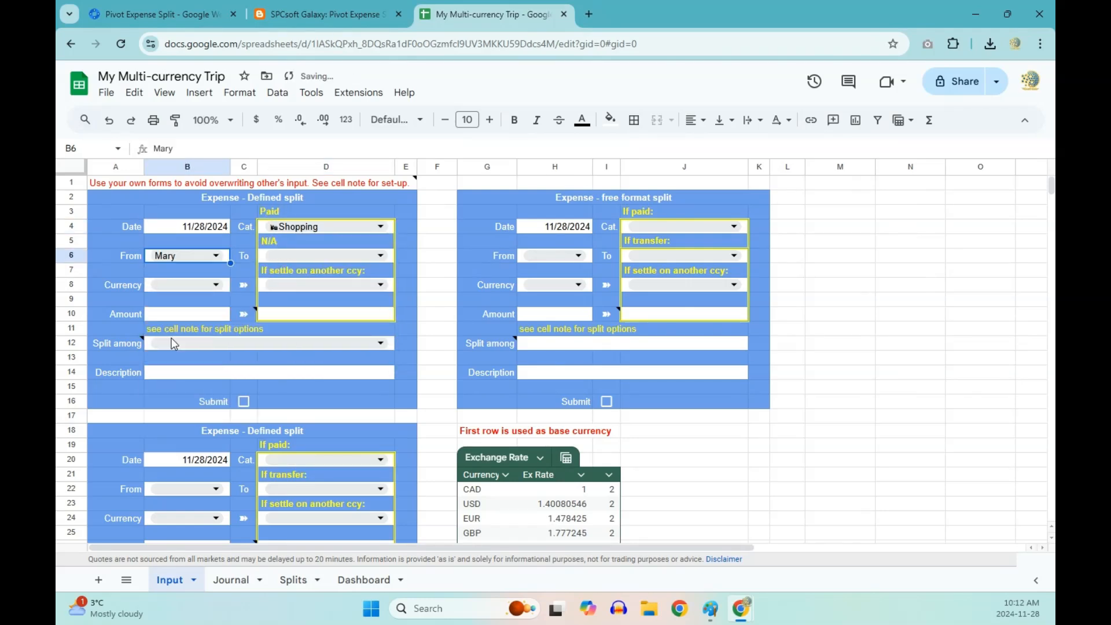
click(216, 284)
click(169, 334)
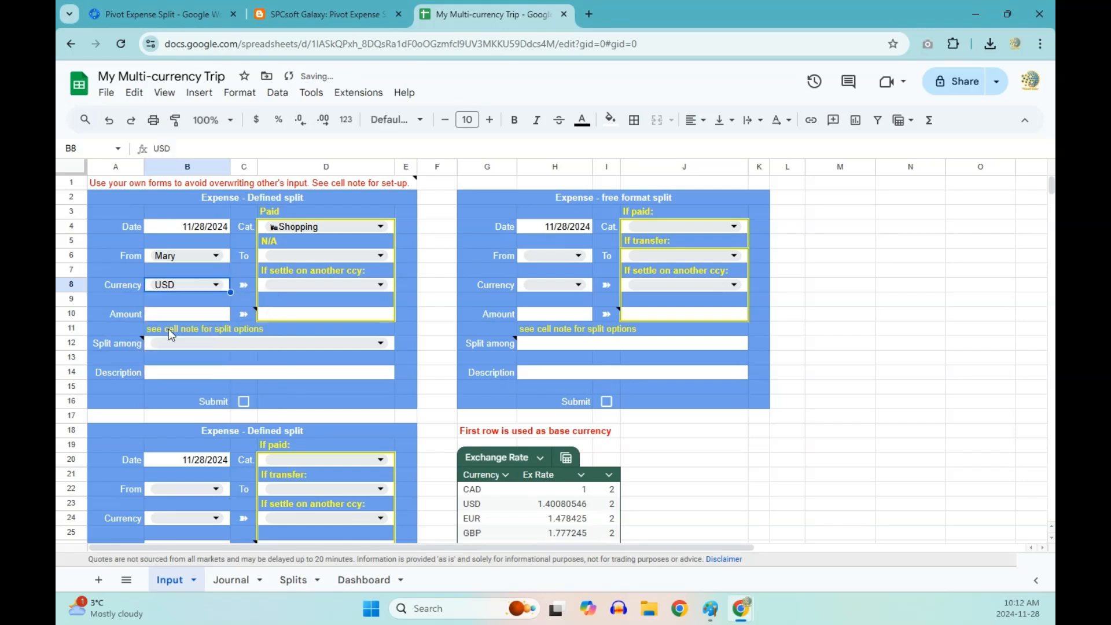
Enter an amount of 200, split it among both people, describe it as "Shopping for home" and submit the expense
click(205, 320)
text(200)
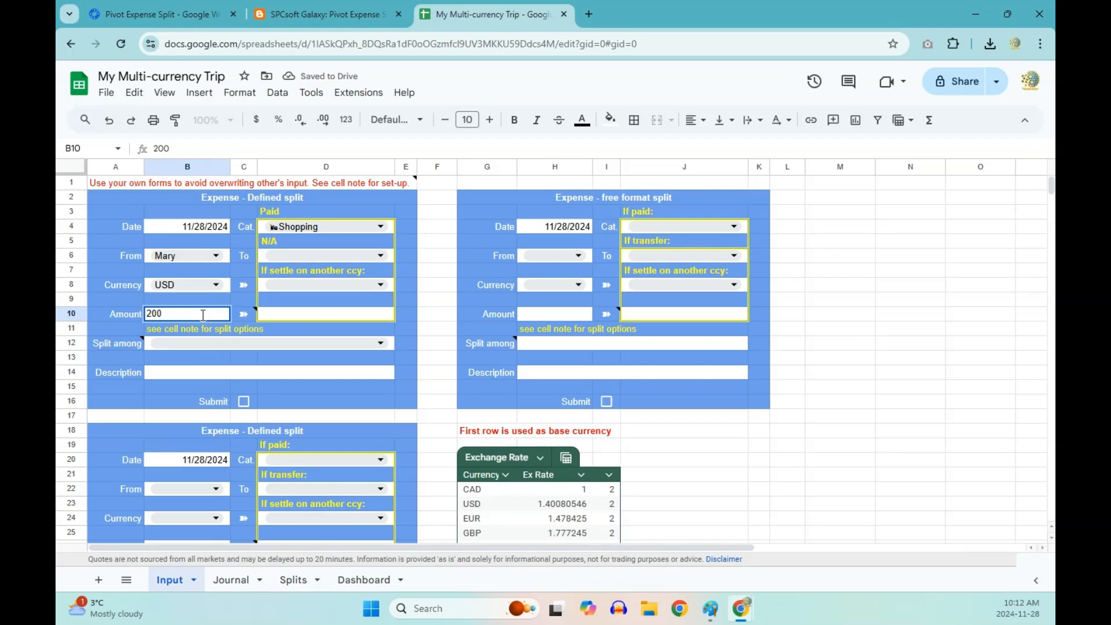
click(203, 343)
click(205, 346)
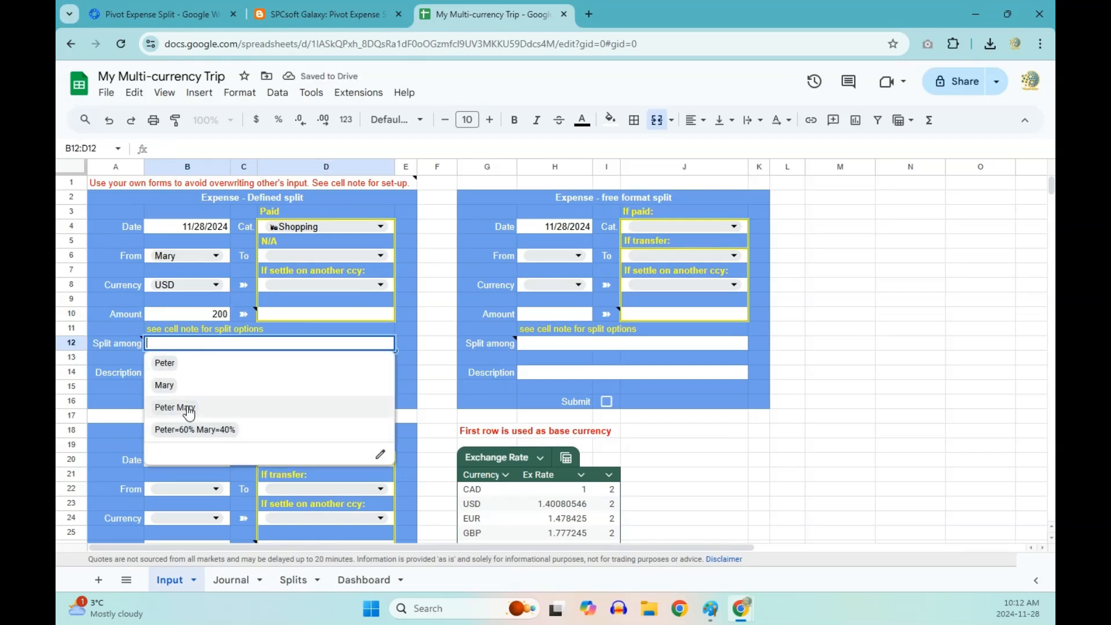
click(189, 408)
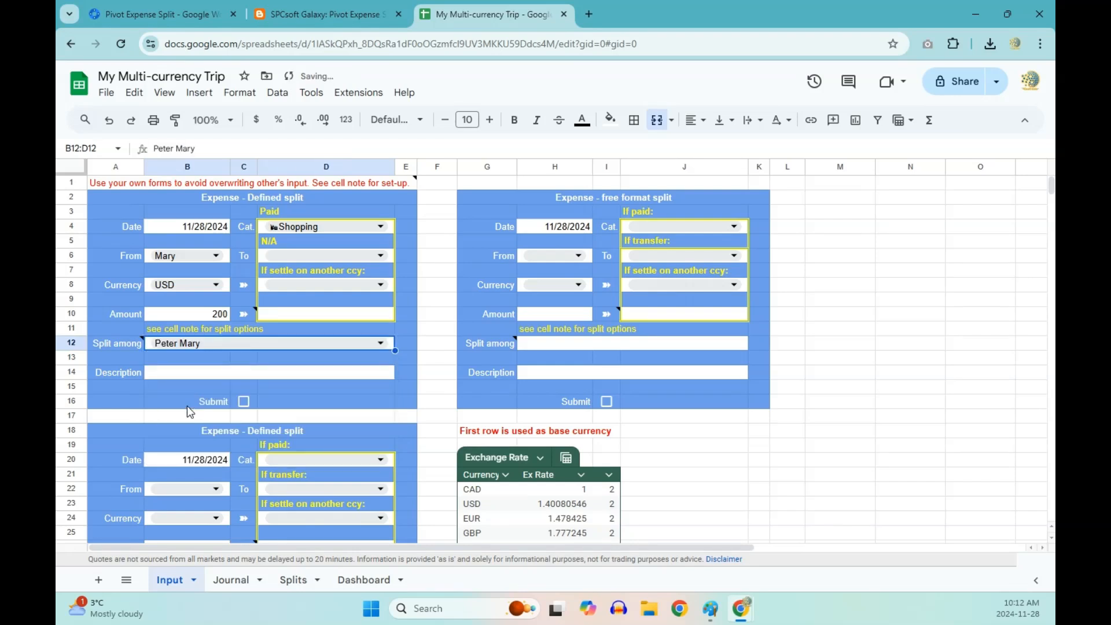
click(216, 375)
text(Shopping for home)
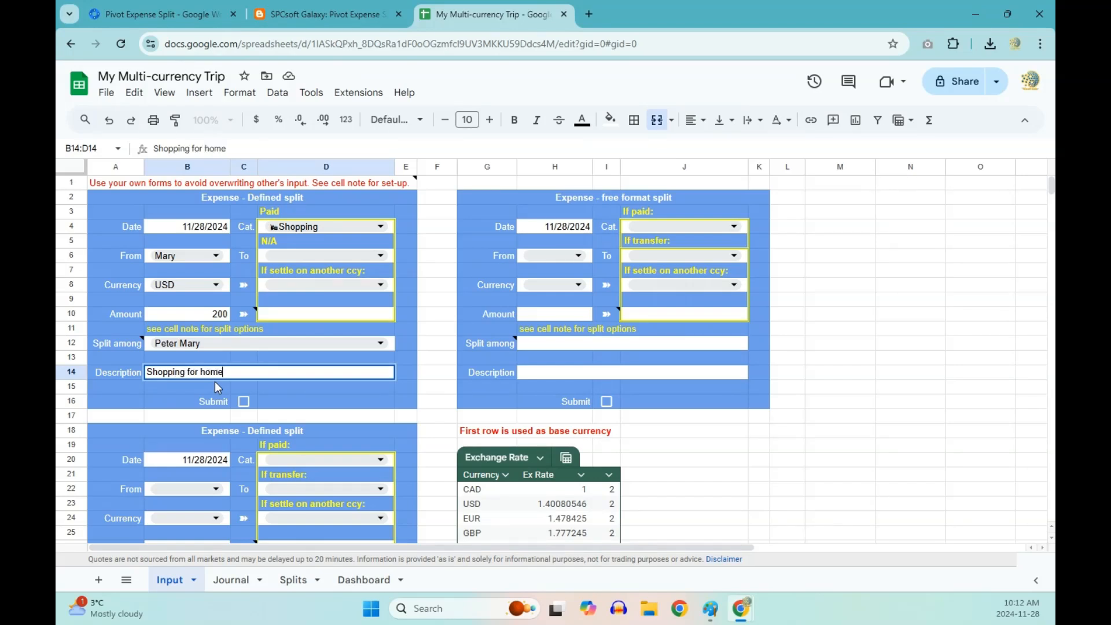
click(244, 401)
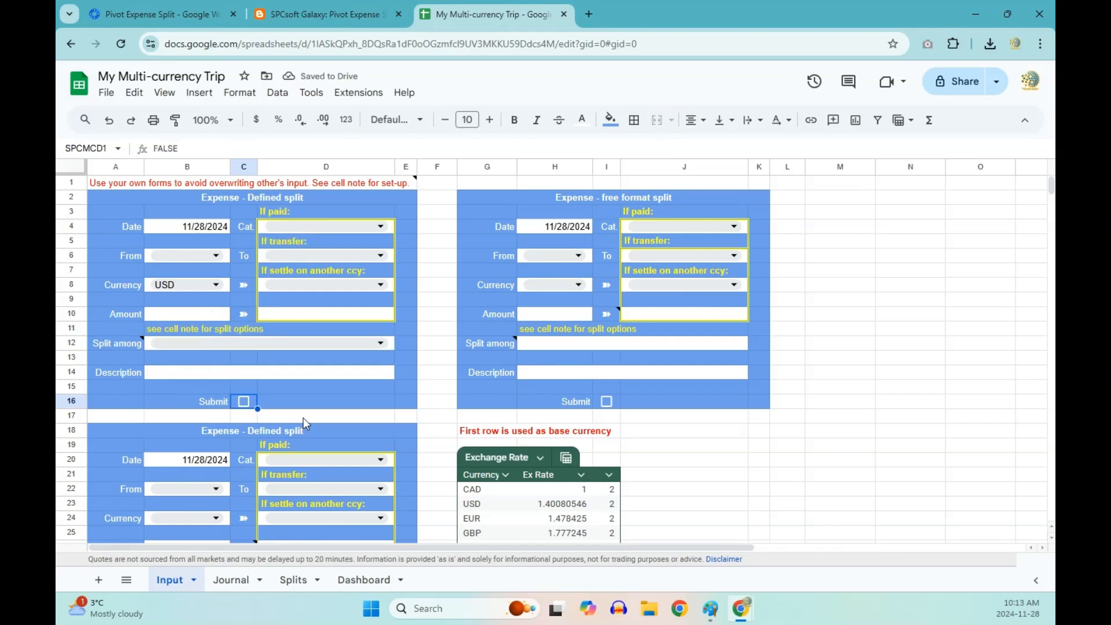
Check how the new shopping expense is recorded in the Journal, Splits and Dashboard sheets
click(232, 580)
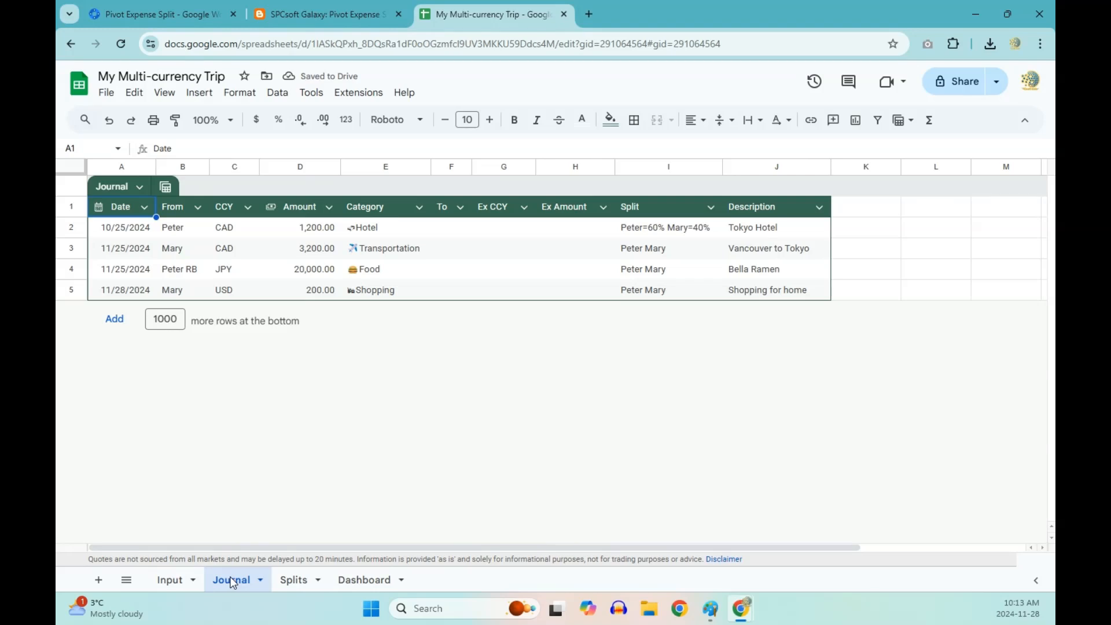
click(295, 580)
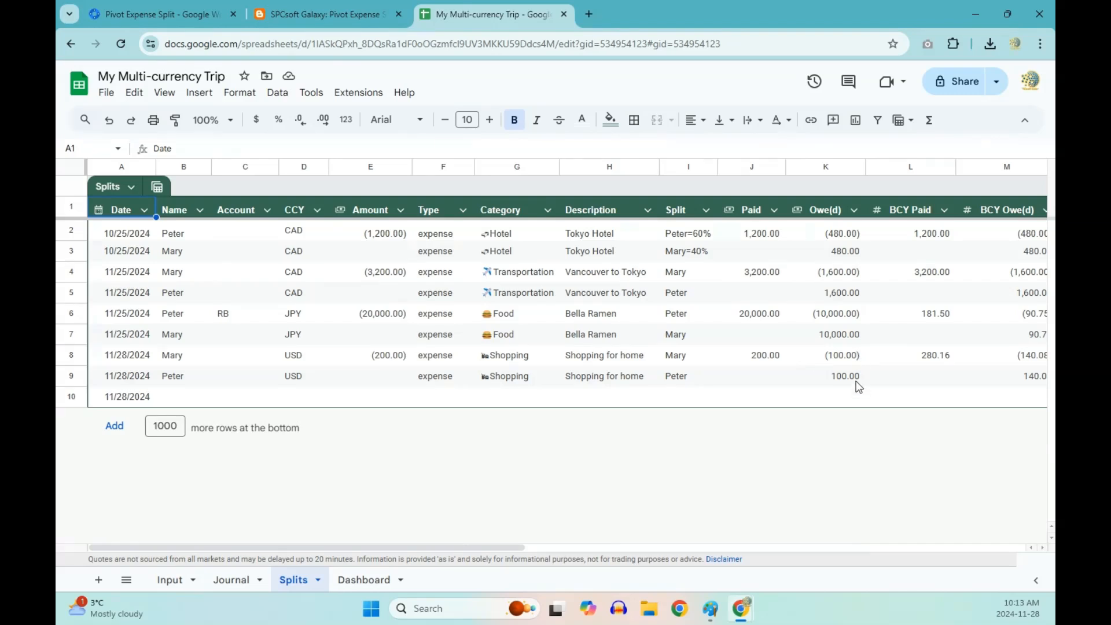
click(375, 578)
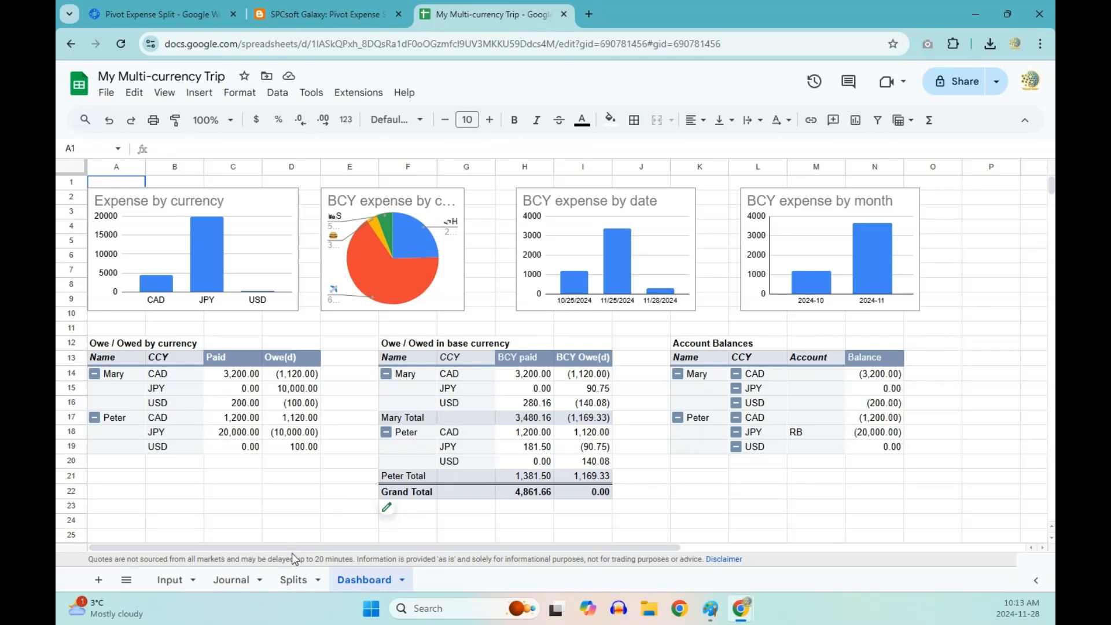
Review the dropdown rules of the category and From fields in the Input sheet's first defined-split form, leaving their items unchanged
click(177, 585)
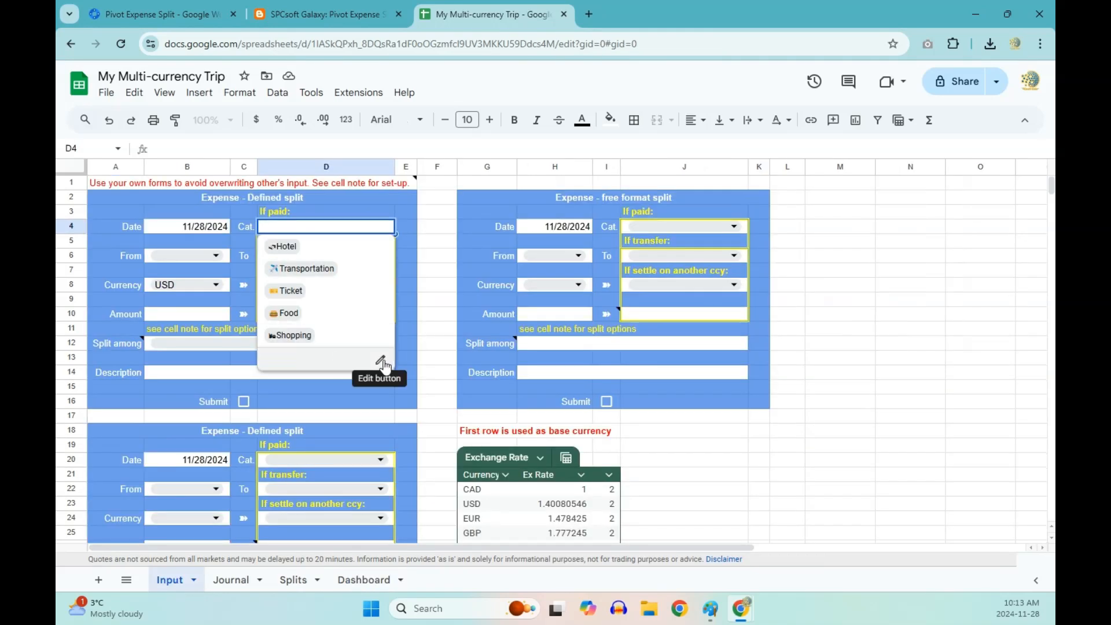
click(381, 361)
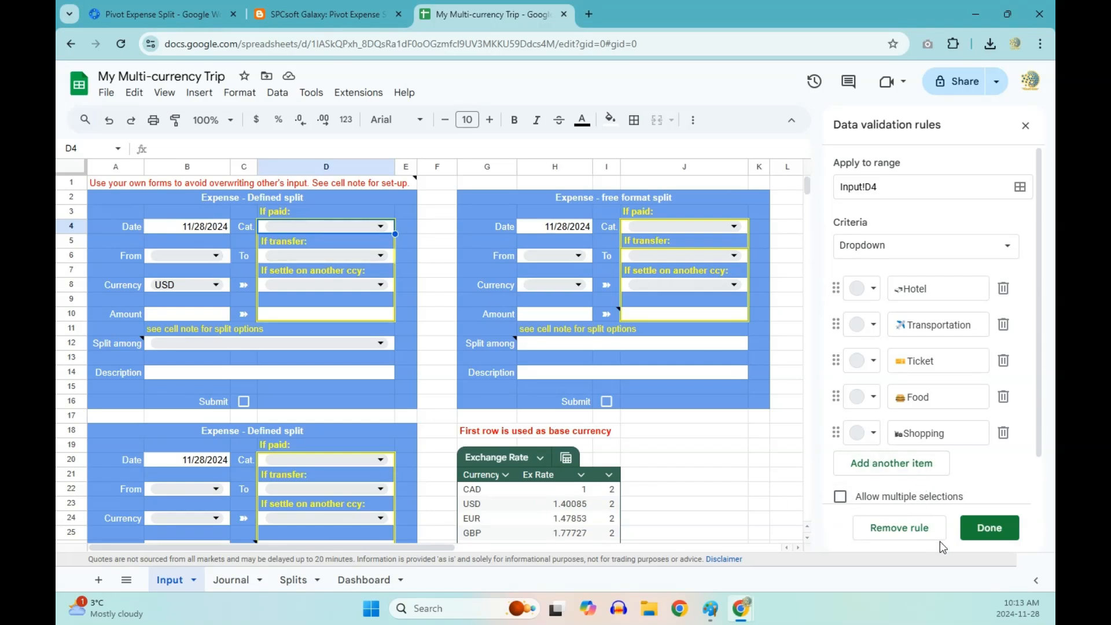
click(990, 528)
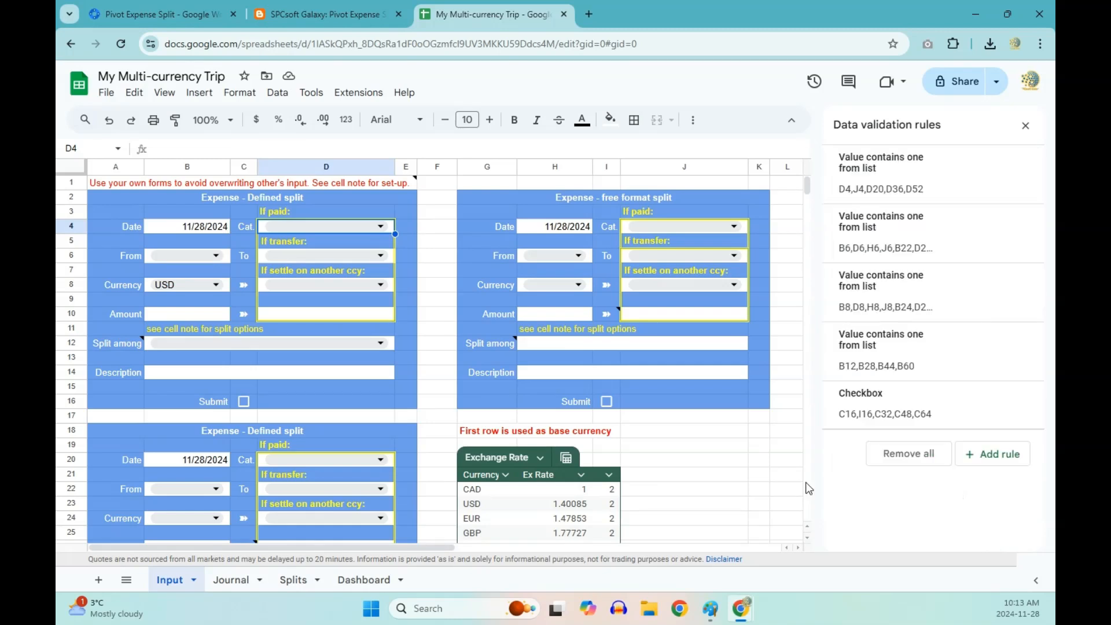
click(218, 256)
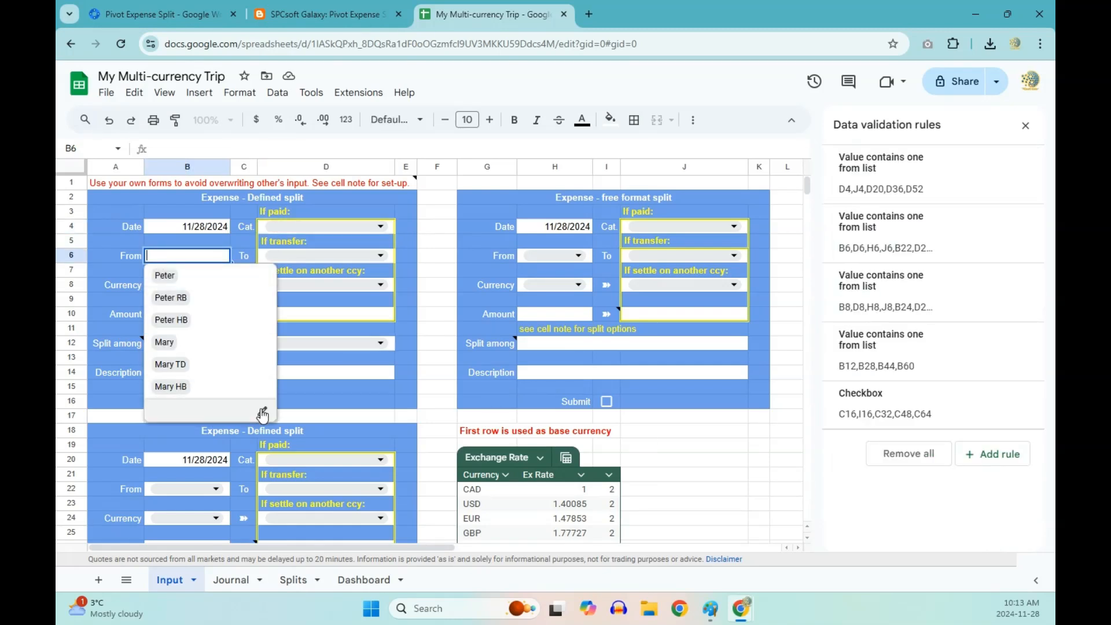
click(263, 414)
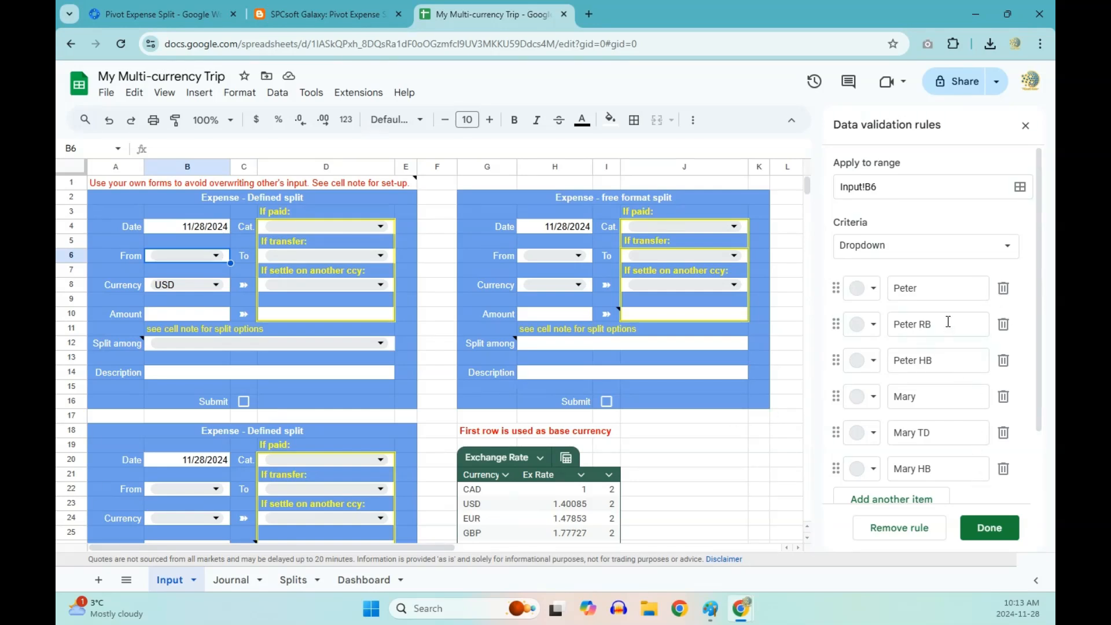
scroll(958, 428, down, 2)
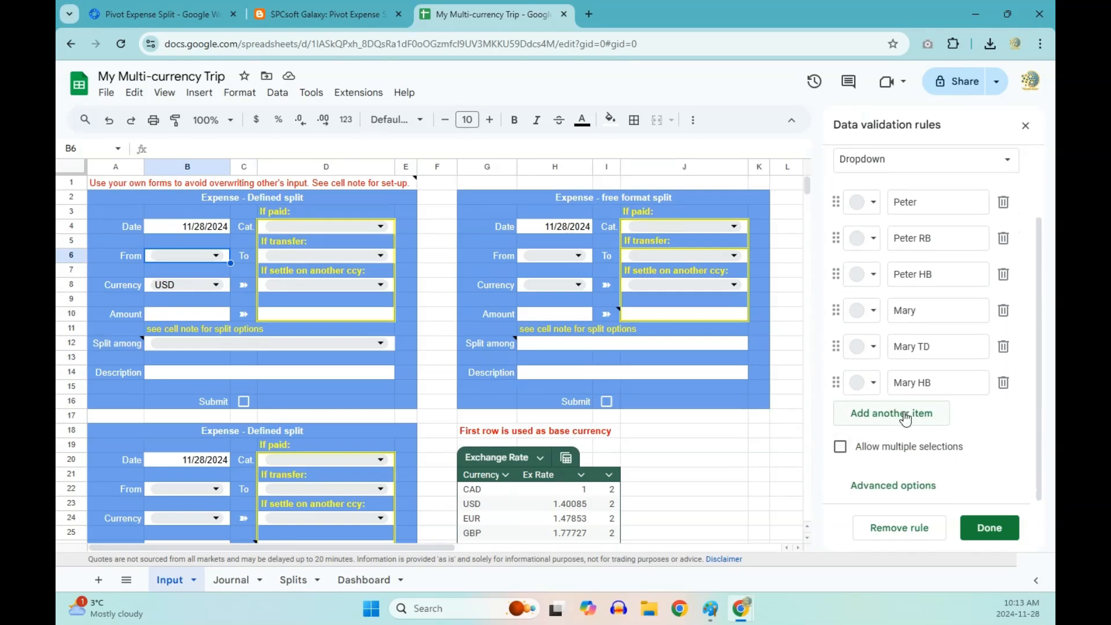
click(990, 527)
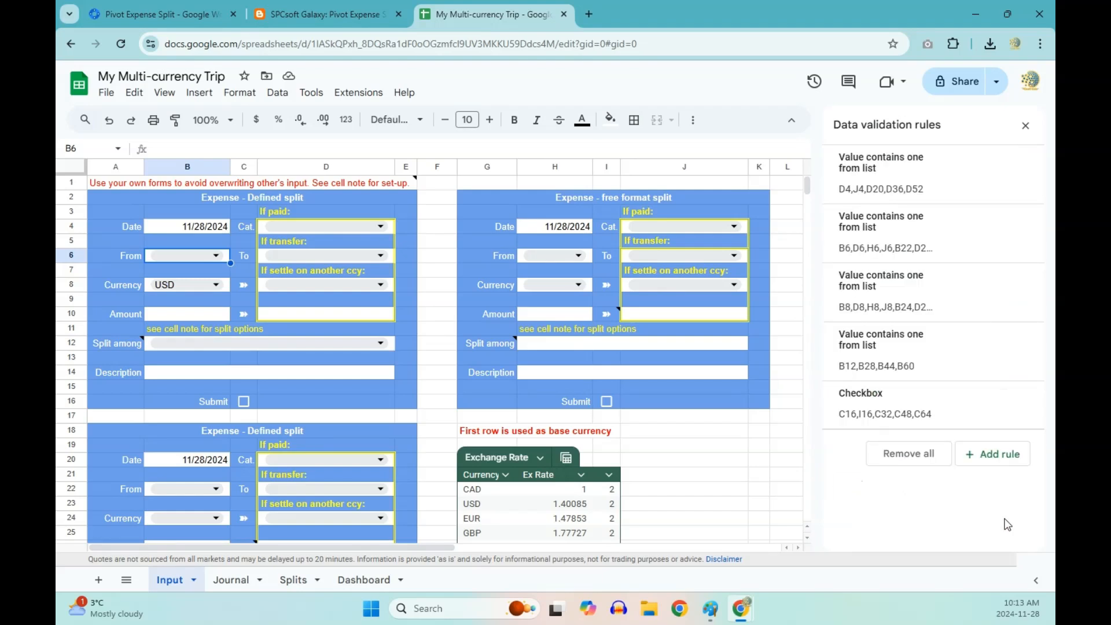
Review the dropdown items of the Currency and Split among fields in the first defined-split form
click(218, 288)
click(218, 288)
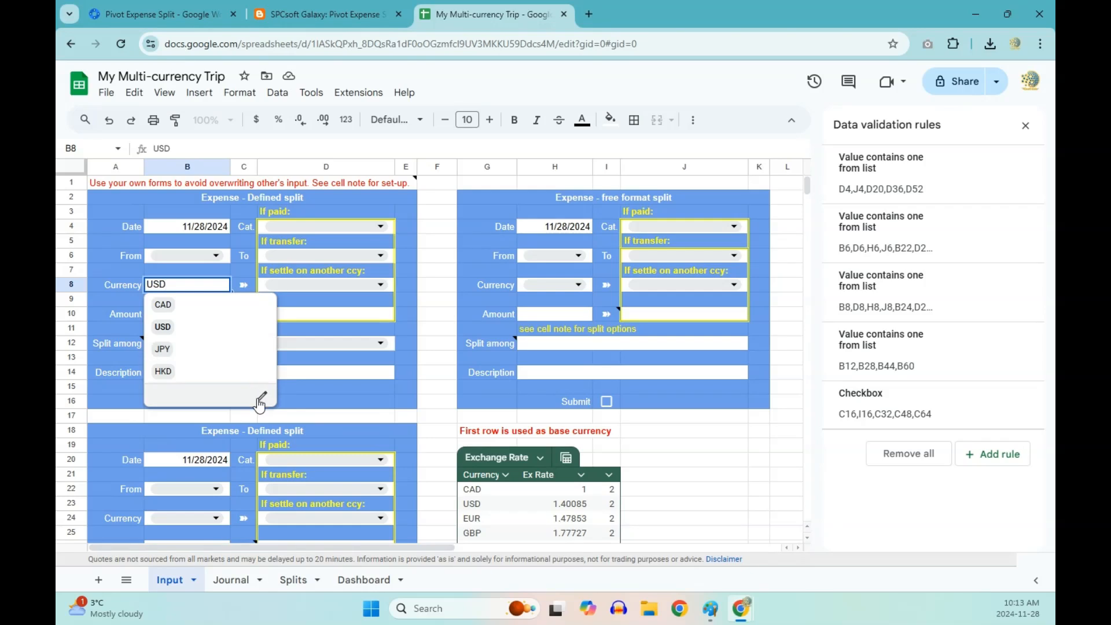
click(262, 398)
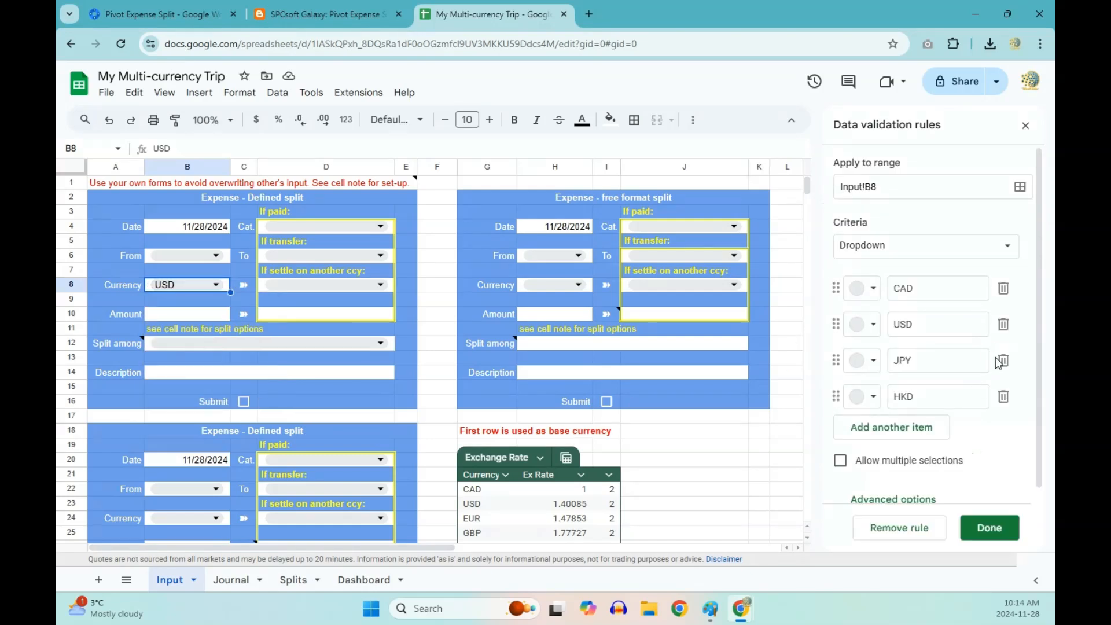
click(993, 536)
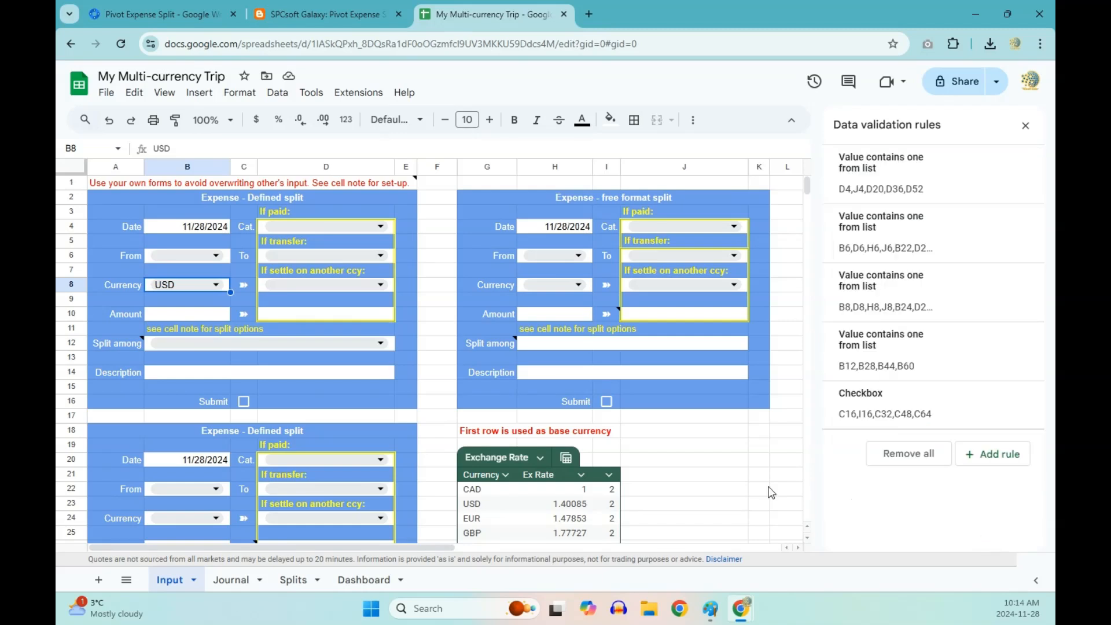
click(294, 344)
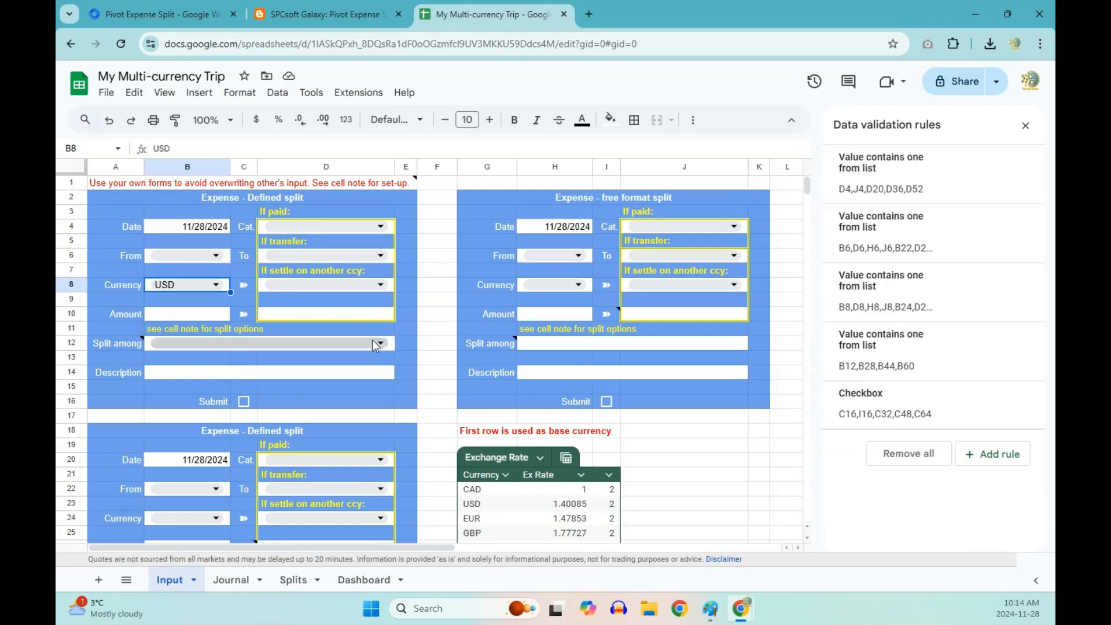
click(380, 343)
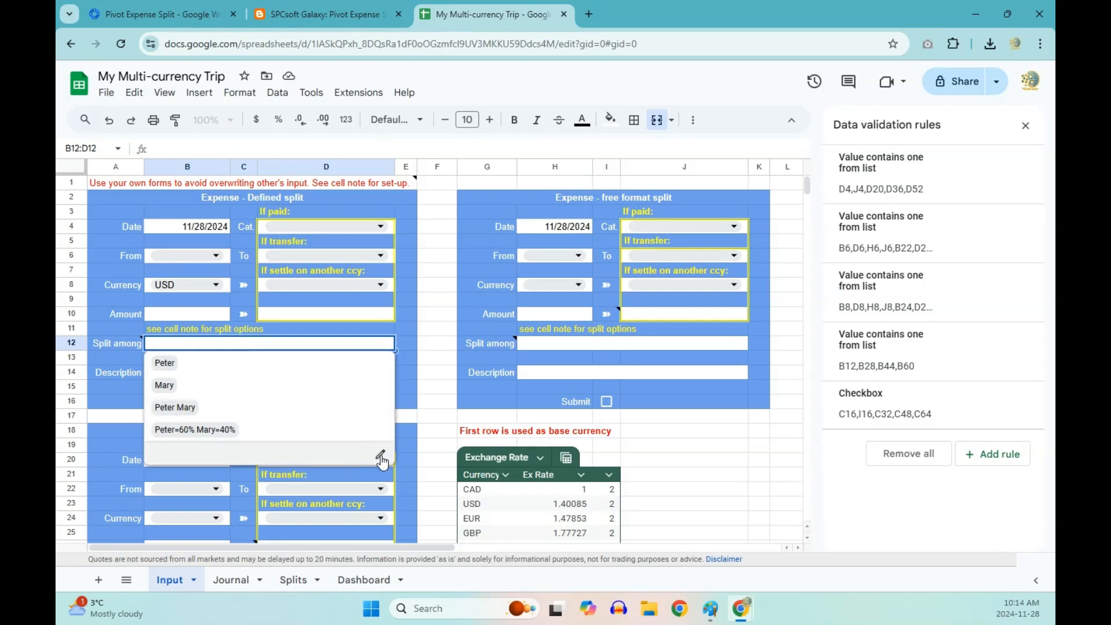
click(381, 457)
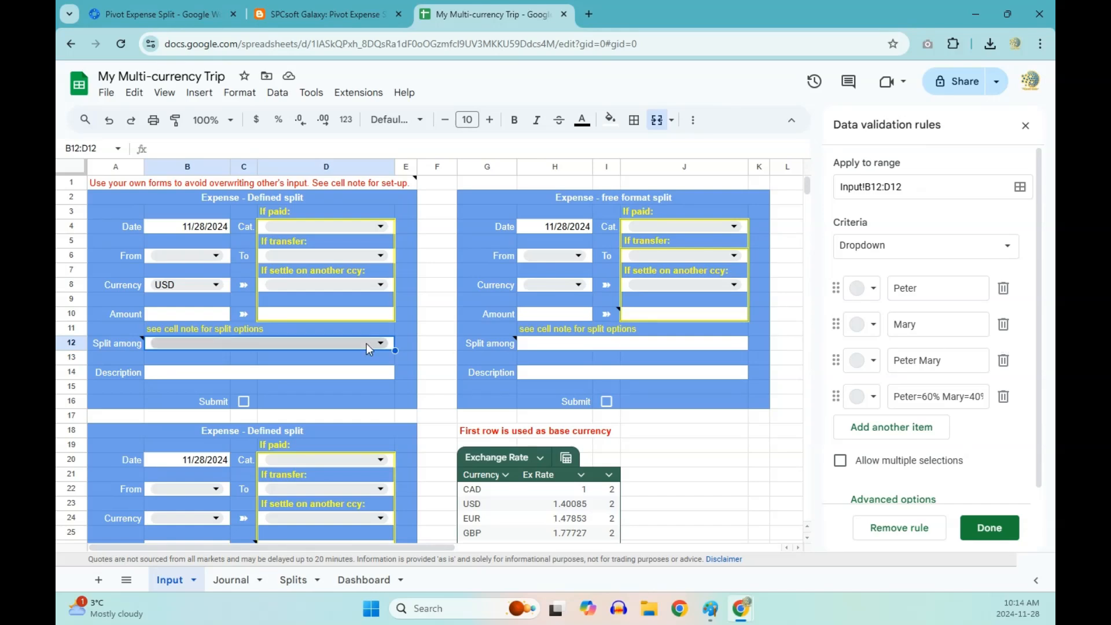
Read the full cell note on the Split among label, enlarging the note to fit its text
mouse_move(135, 345)
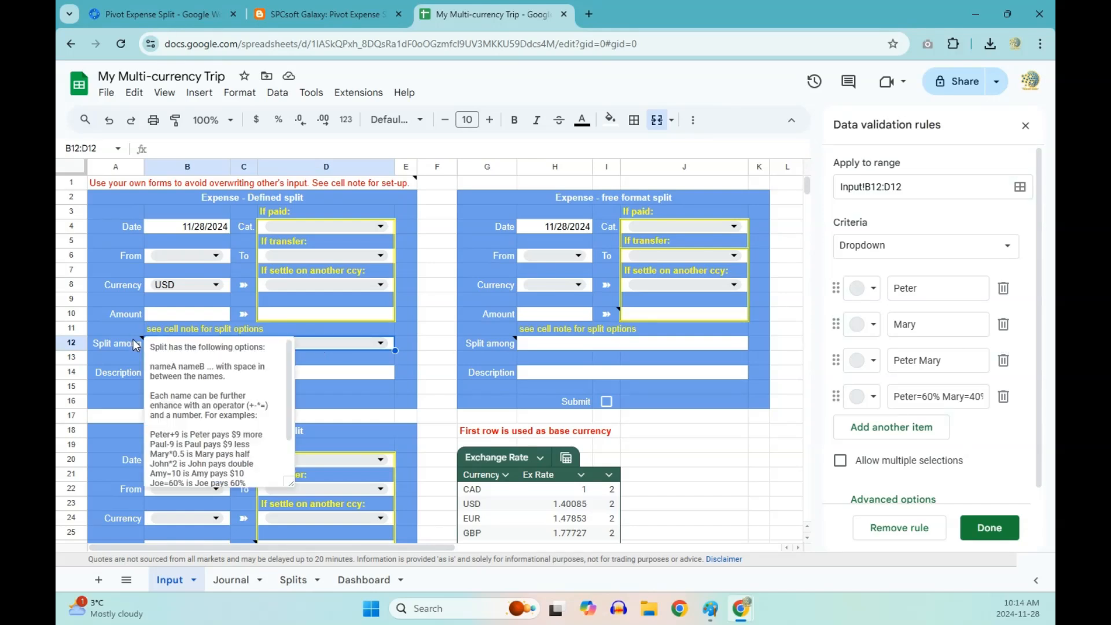
drag(291, 482, 443, 523)
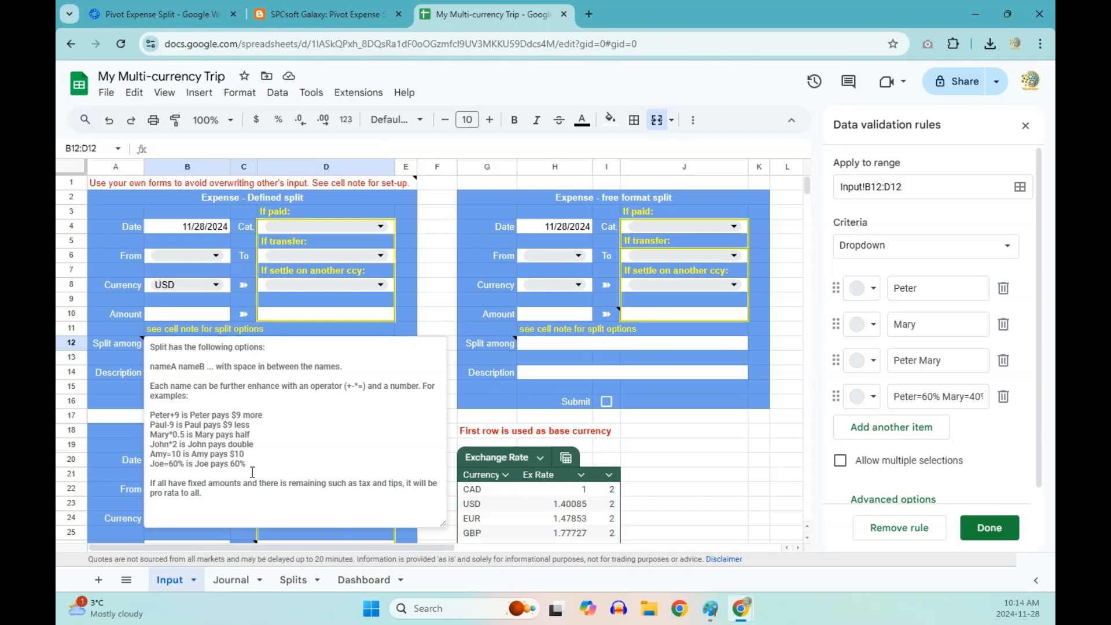
click(438, 324)
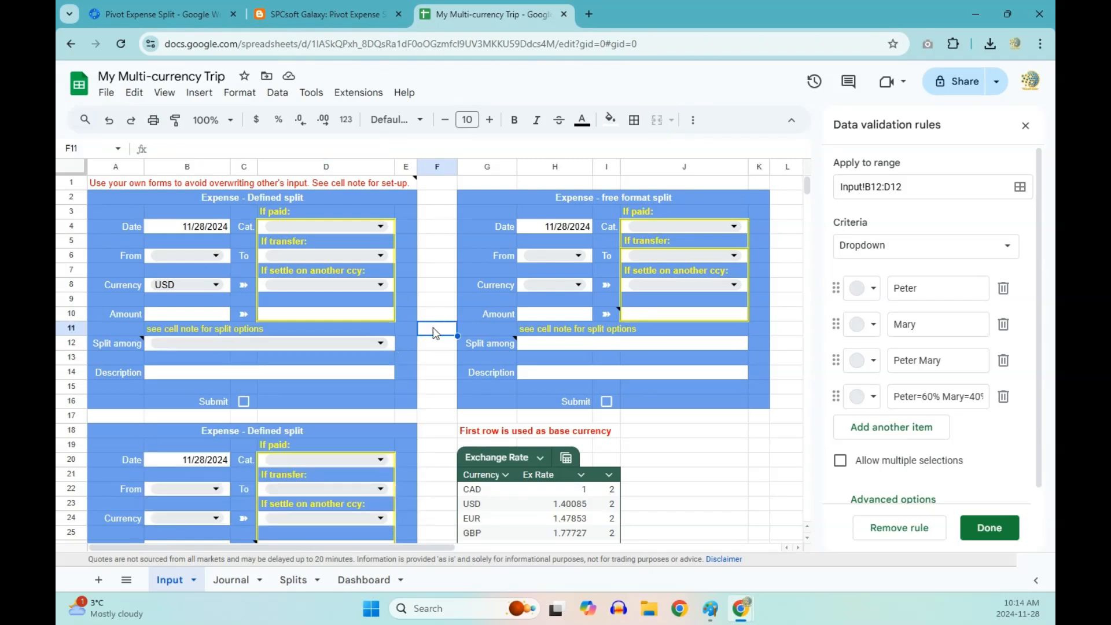
Copy the last defined-split form, A50:E64, and paste it below starting at cell A66
scroll(438, 321, down, 3)
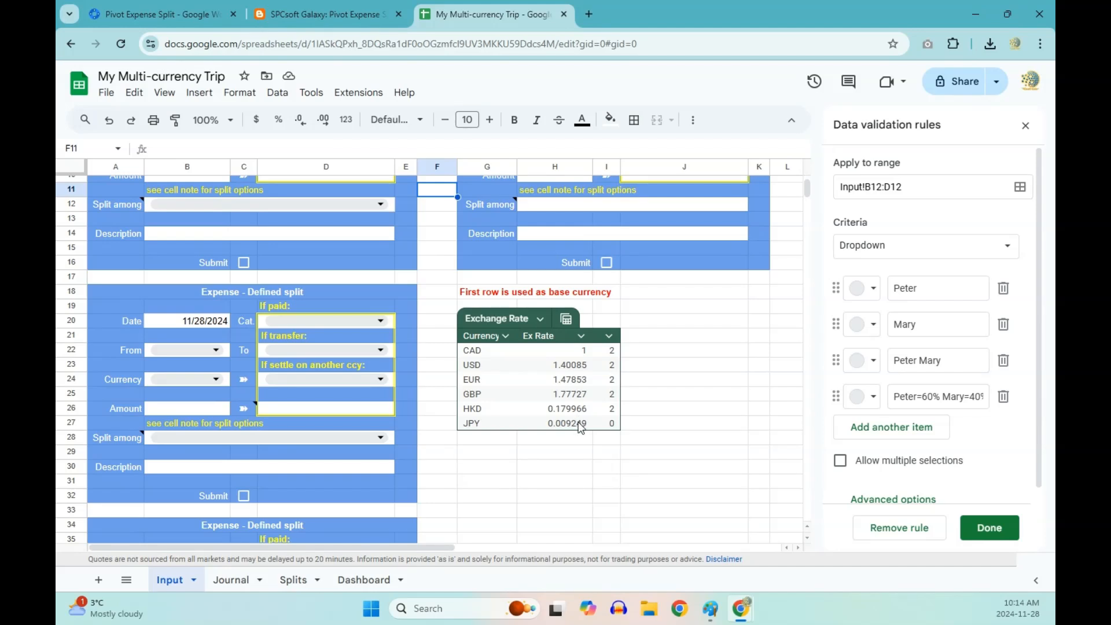
scroll(582, 425, down, 13)
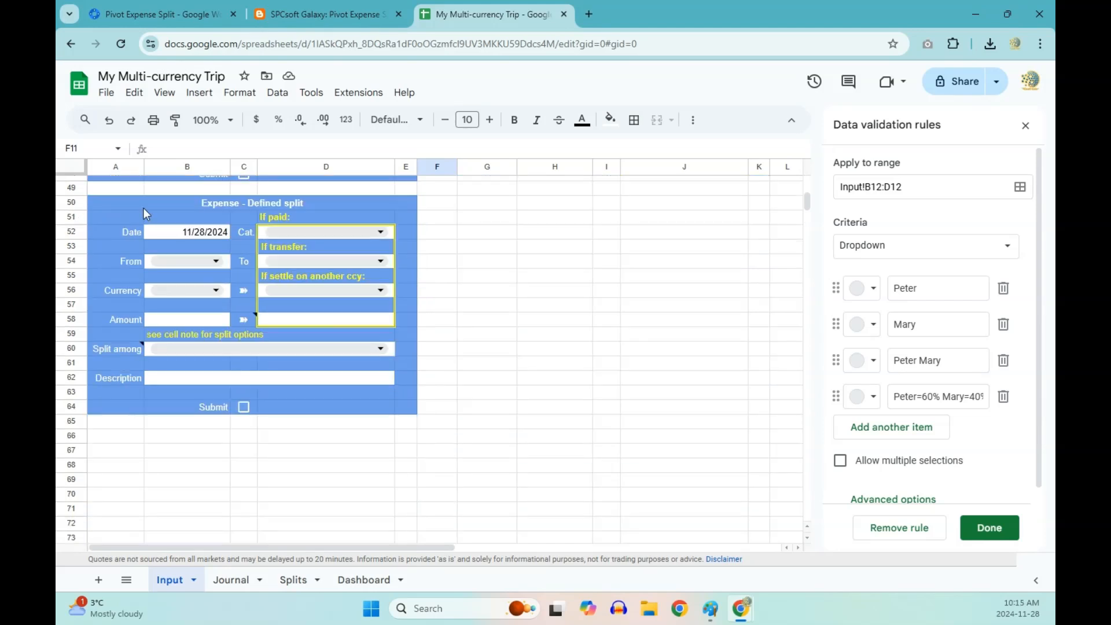
drag(95, 201, 339, 414)
key(ctrl+c)
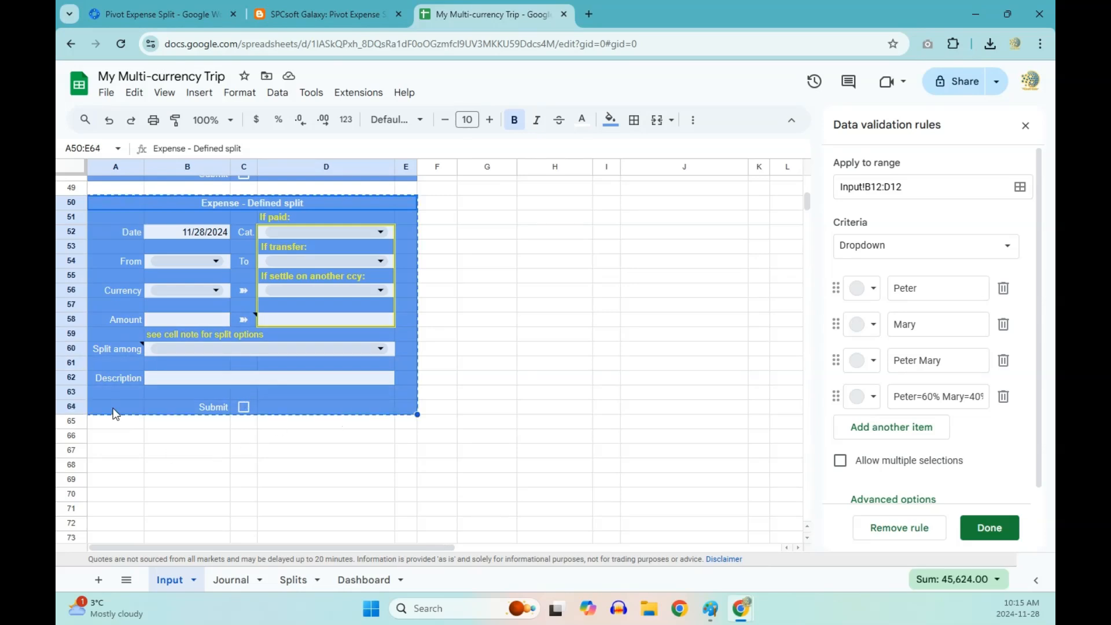
click(117, 436)
key(ctrl+v)
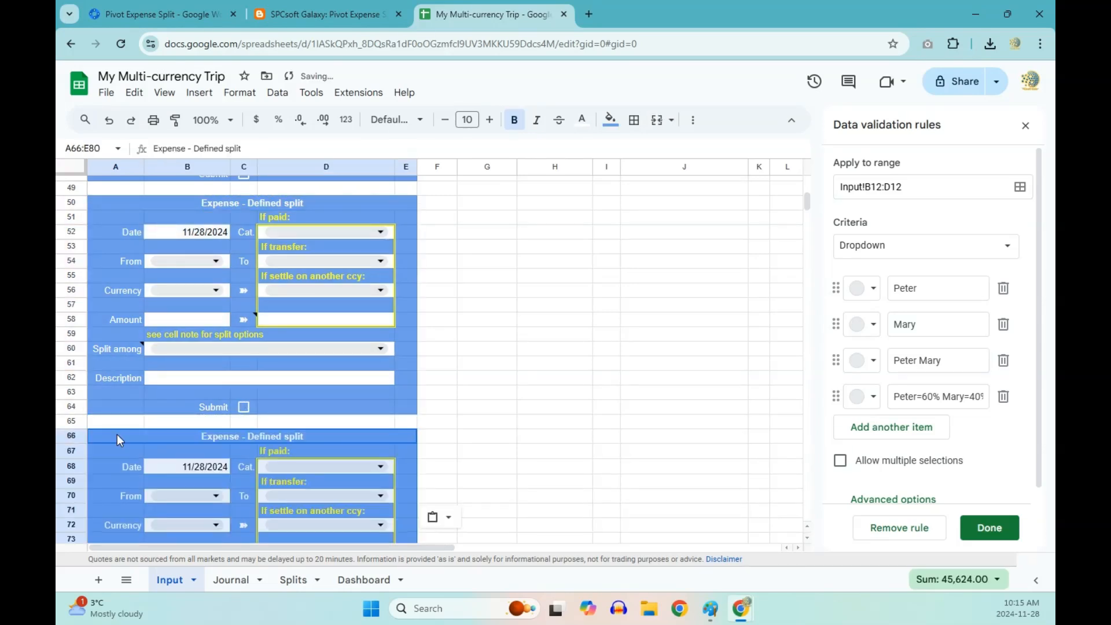
scroll(491, 433, down, 5)
click(491, 433)
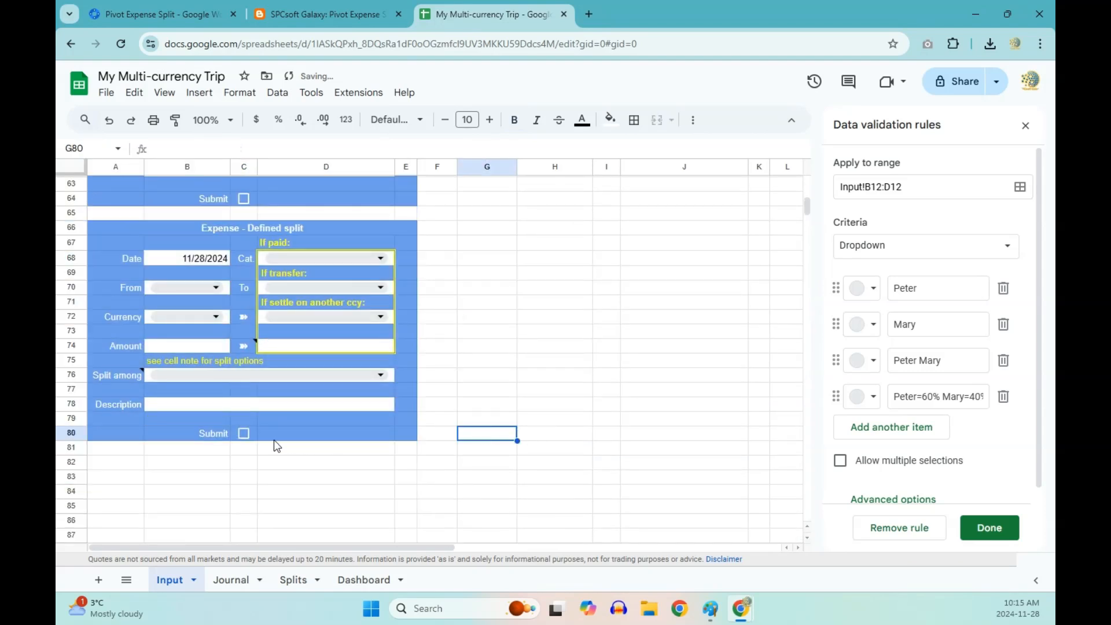
Add a named range SPCMCD6 for the pasted form's Submit checkbox in cell C80
click(252, 435)
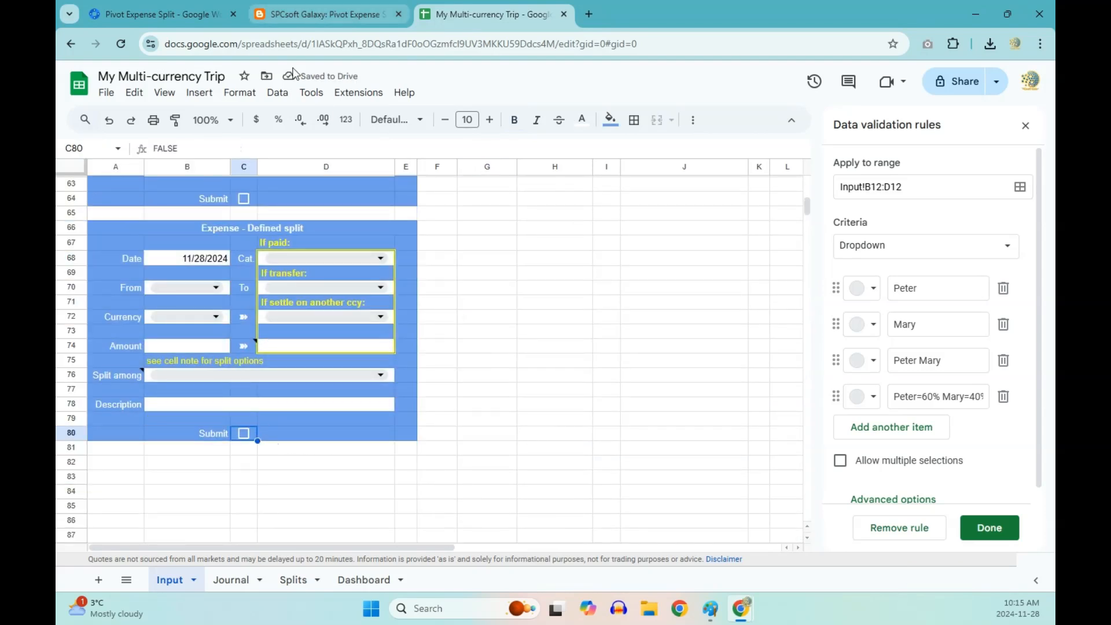
click(277, 94)
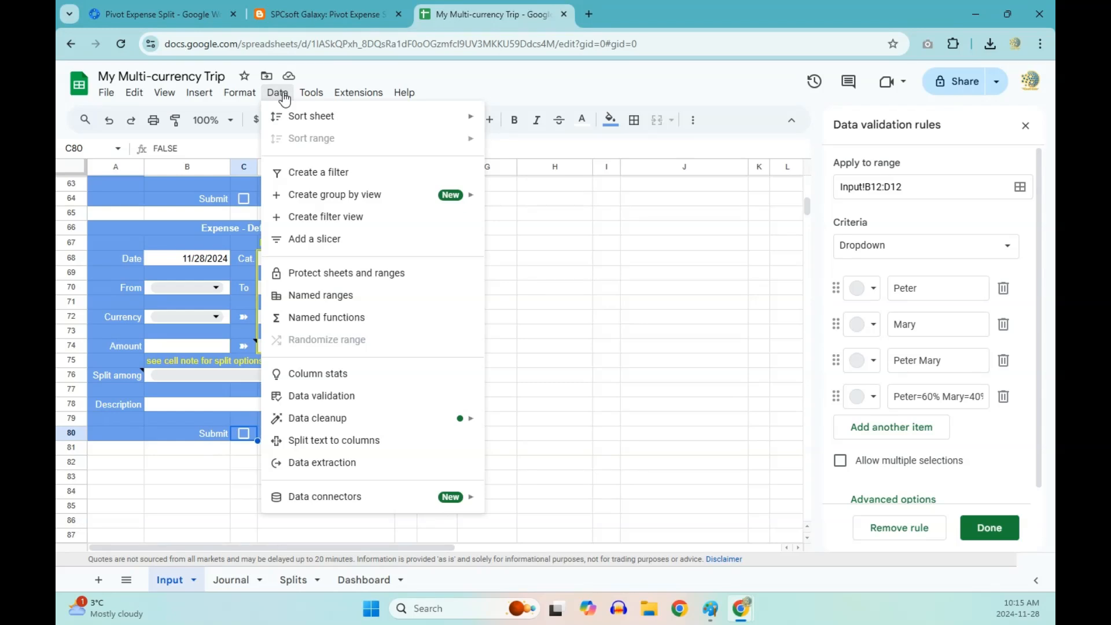
click(345, 298)
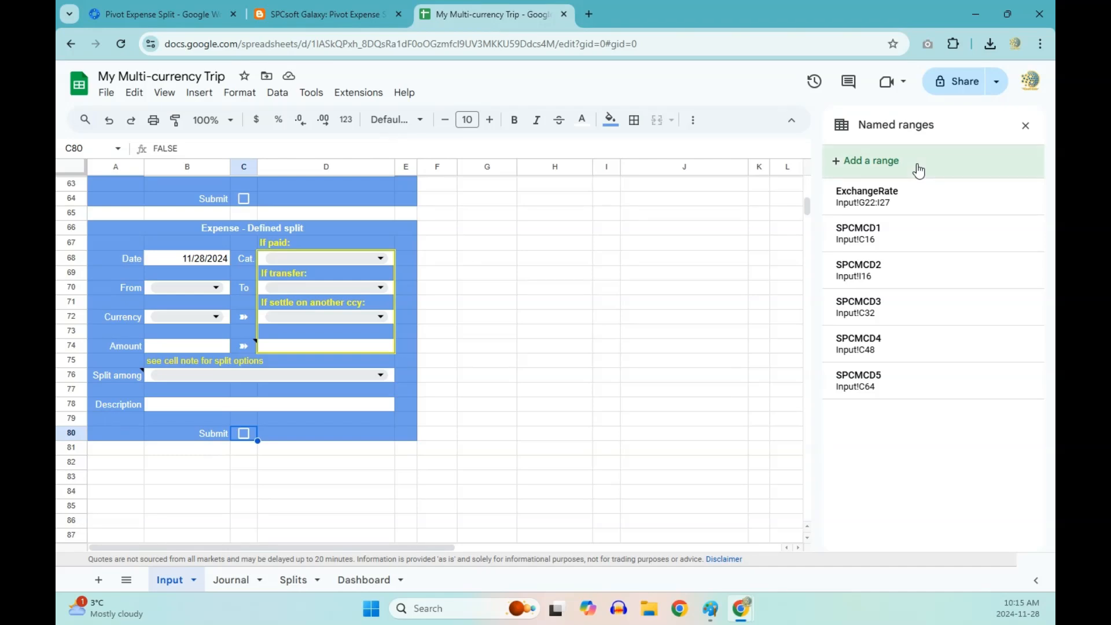
click(918, 169)
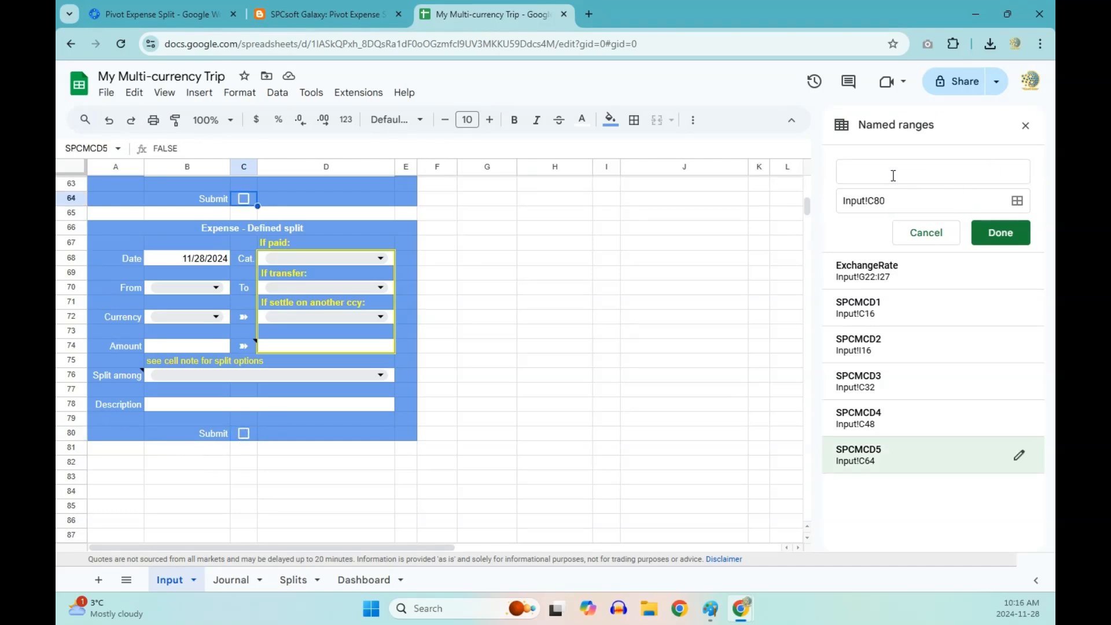
click(893, 175)
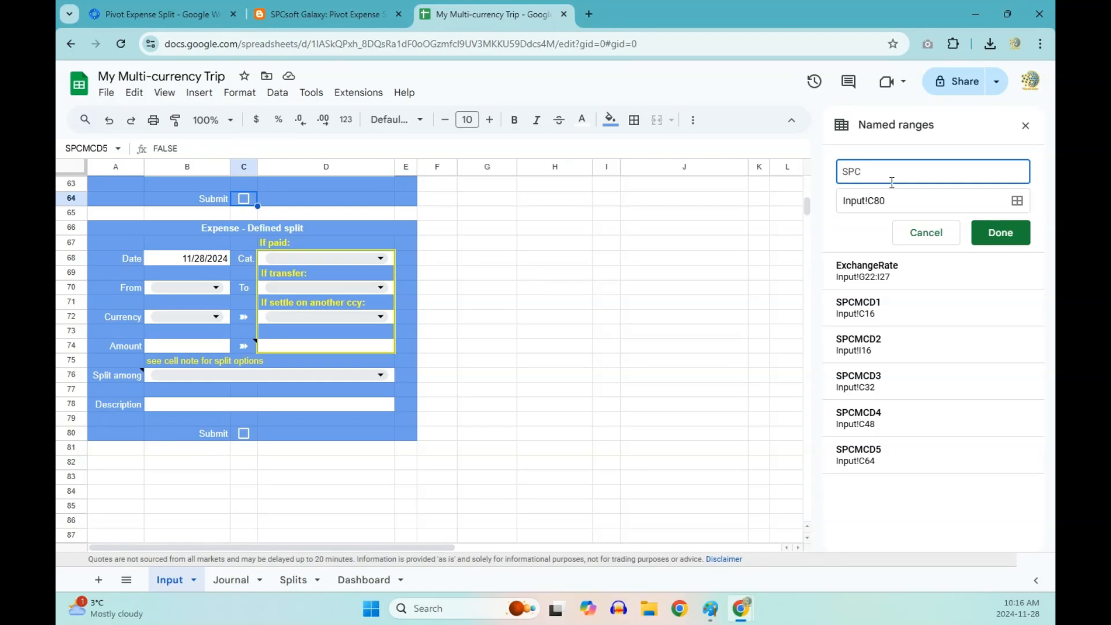
text(SPCMCD6)
click(1003, 234)
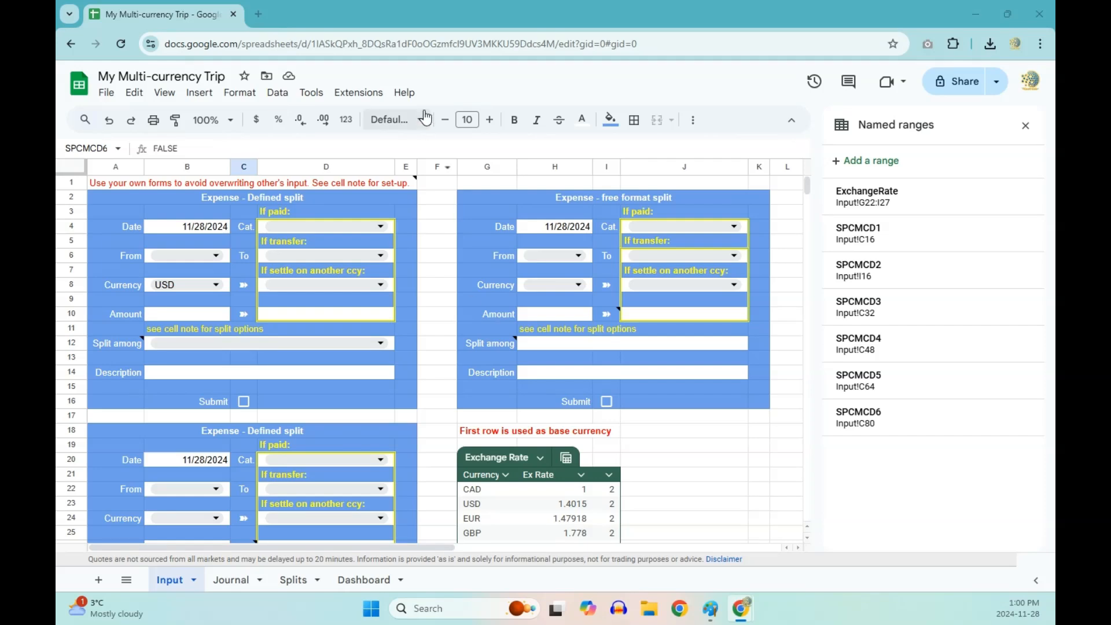
Run the Pivot Expense Split function "Clear journal" and confirm the clearing
click(371, 96)
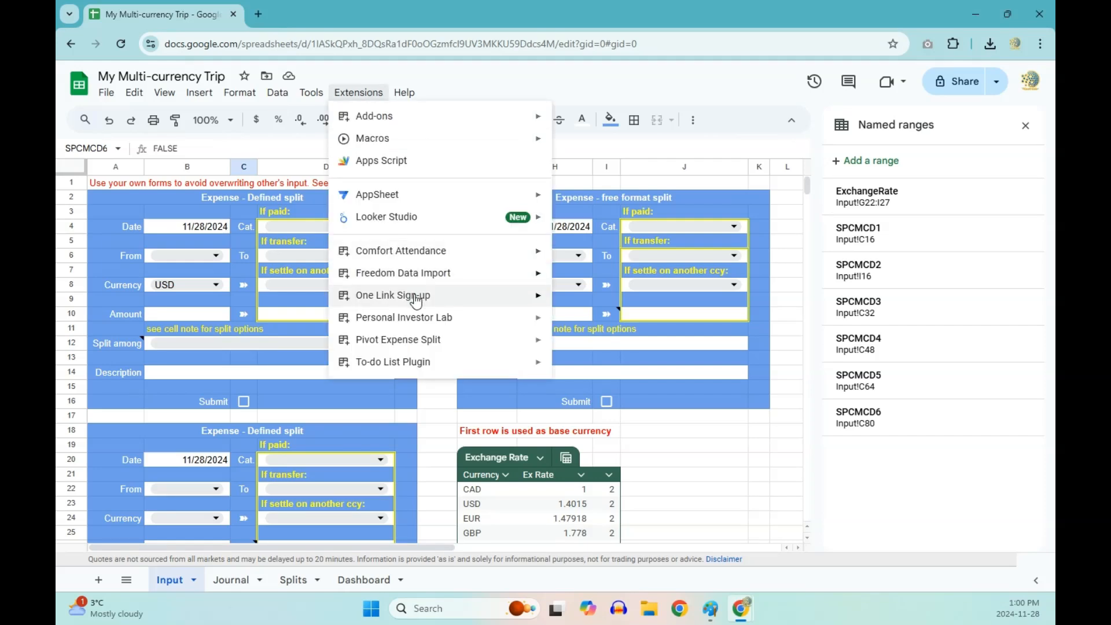
mouse_move(428, 345)
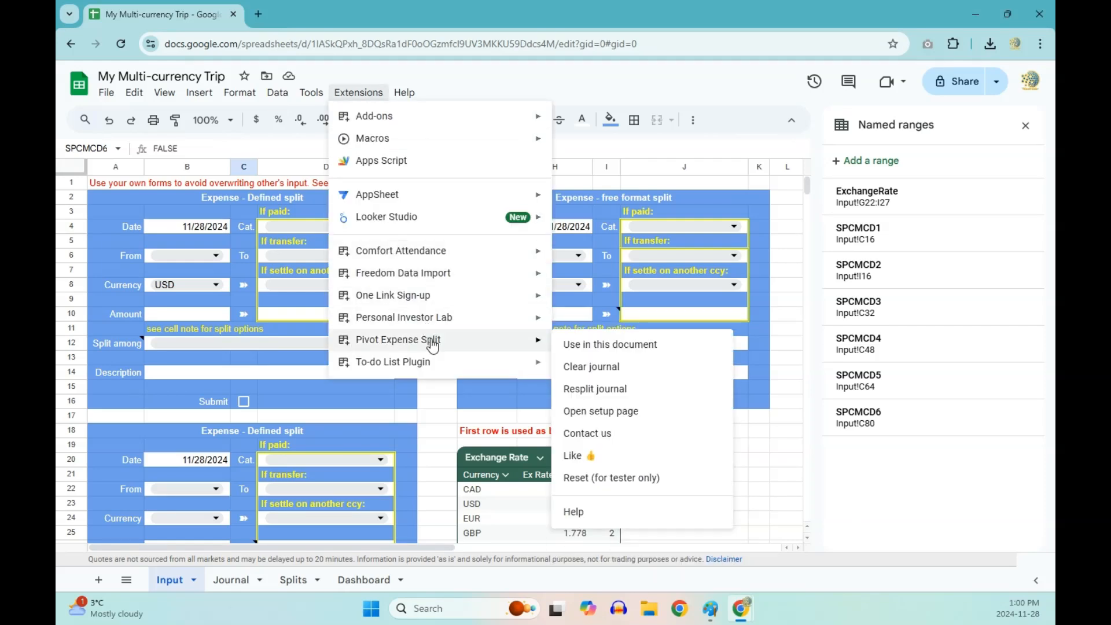
click(620, 371)
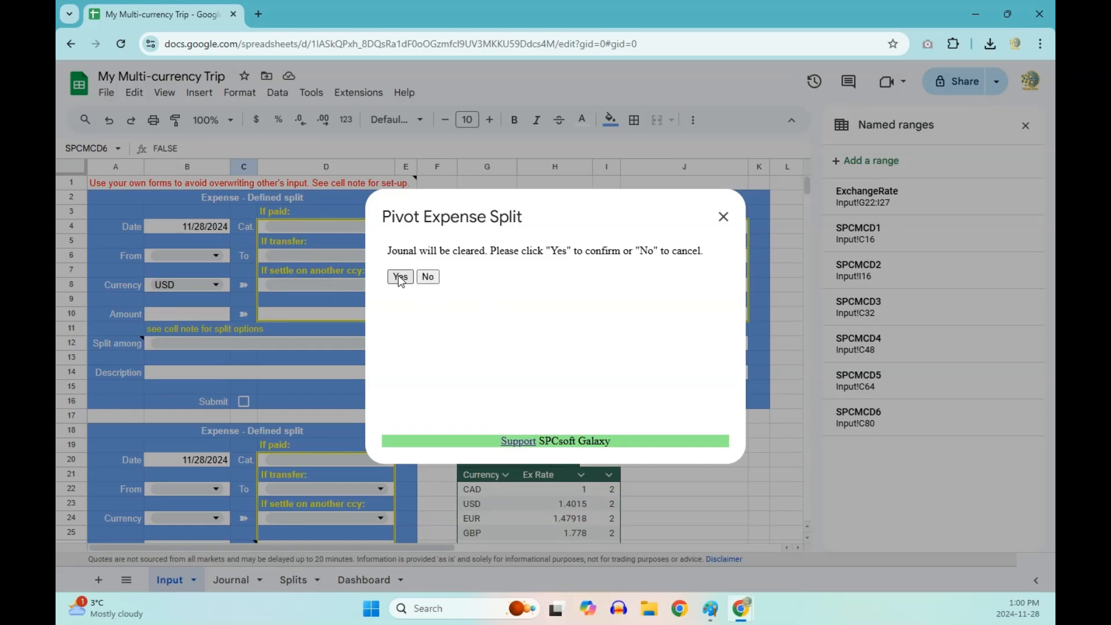
click(400, 277)
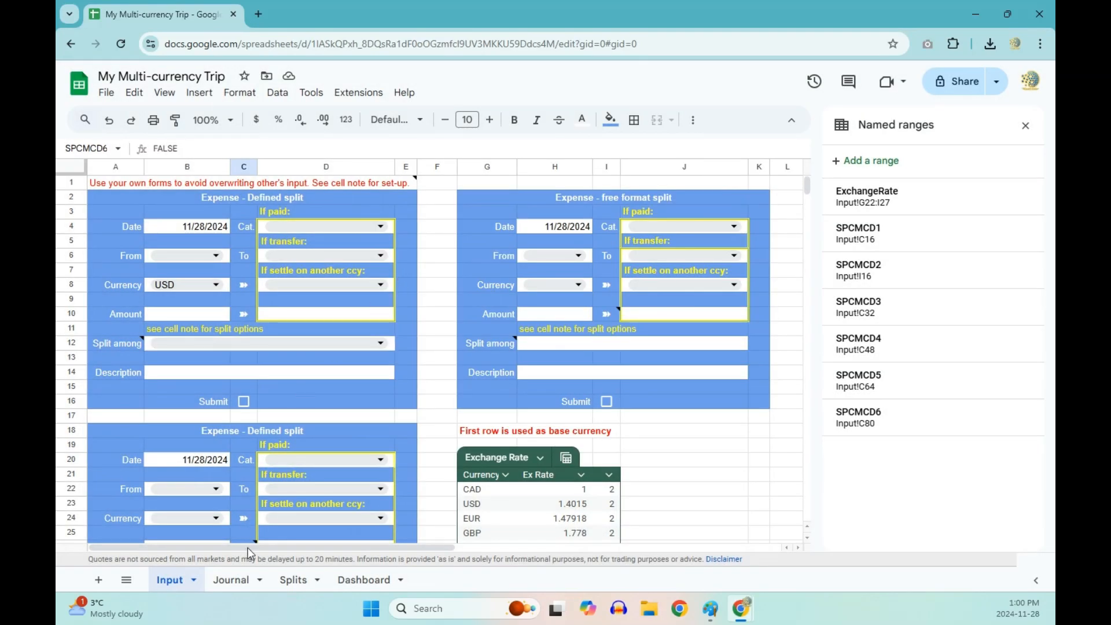
Check the Journal and Splits sheets for remaining entries
click(243, 580)
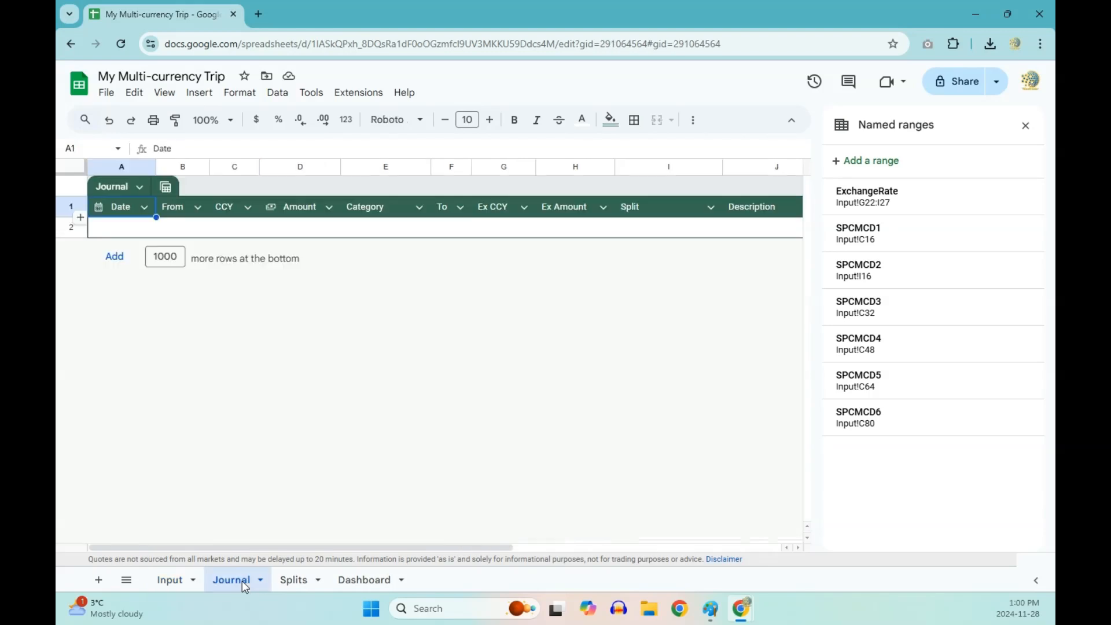
click(292, 586)
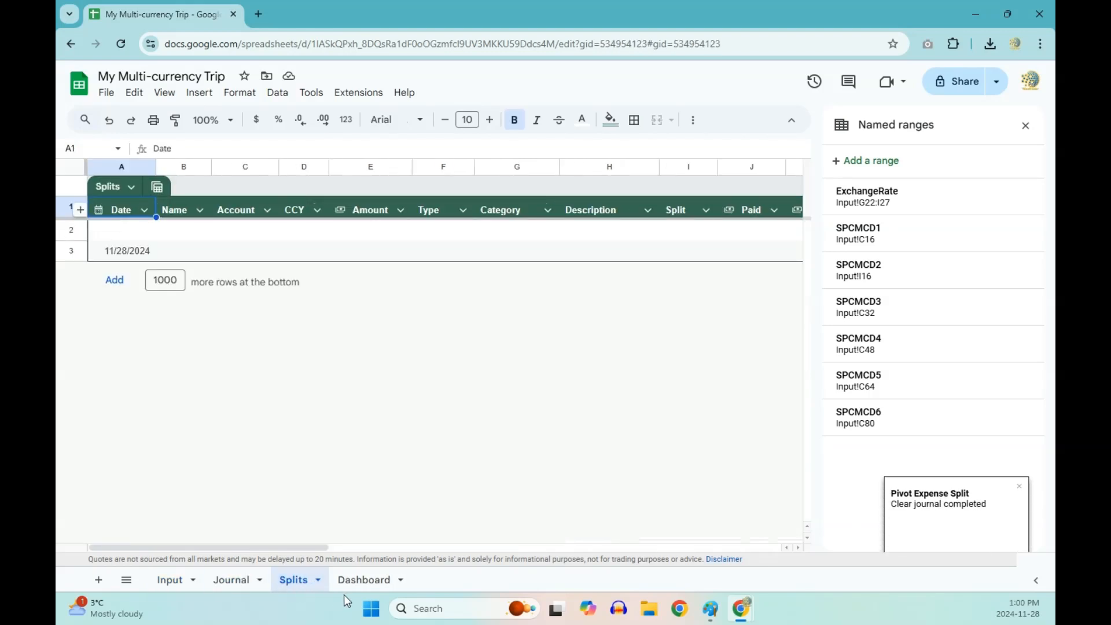
Return to the Input sheet and open the list of Pivot Expense Split functions
click(172, 582)
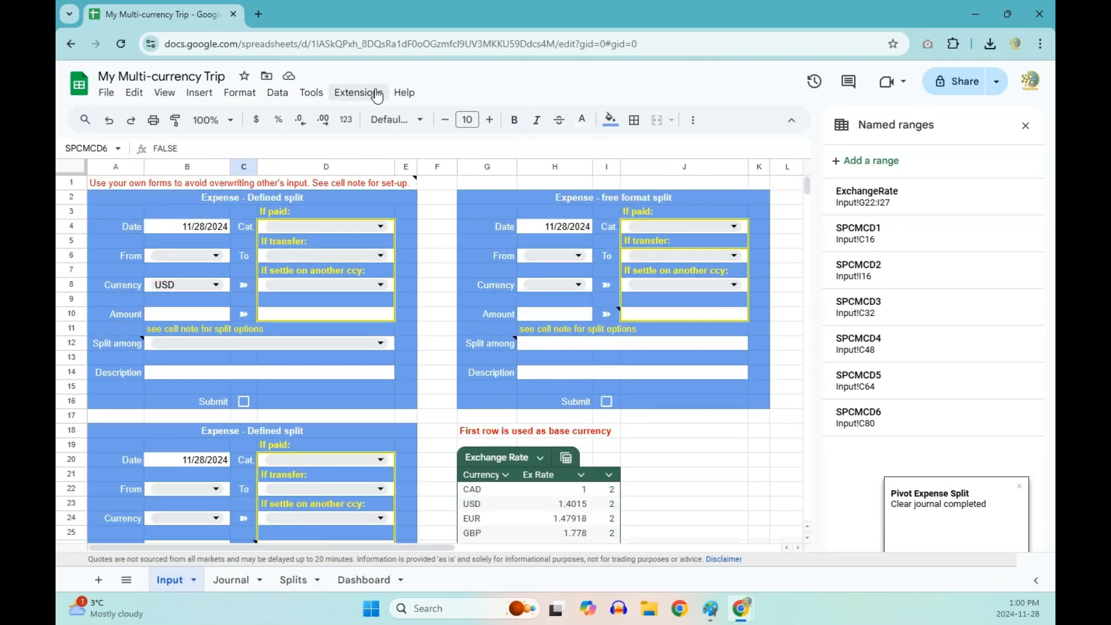
click(377, 95)
mouse_move(443, 345)
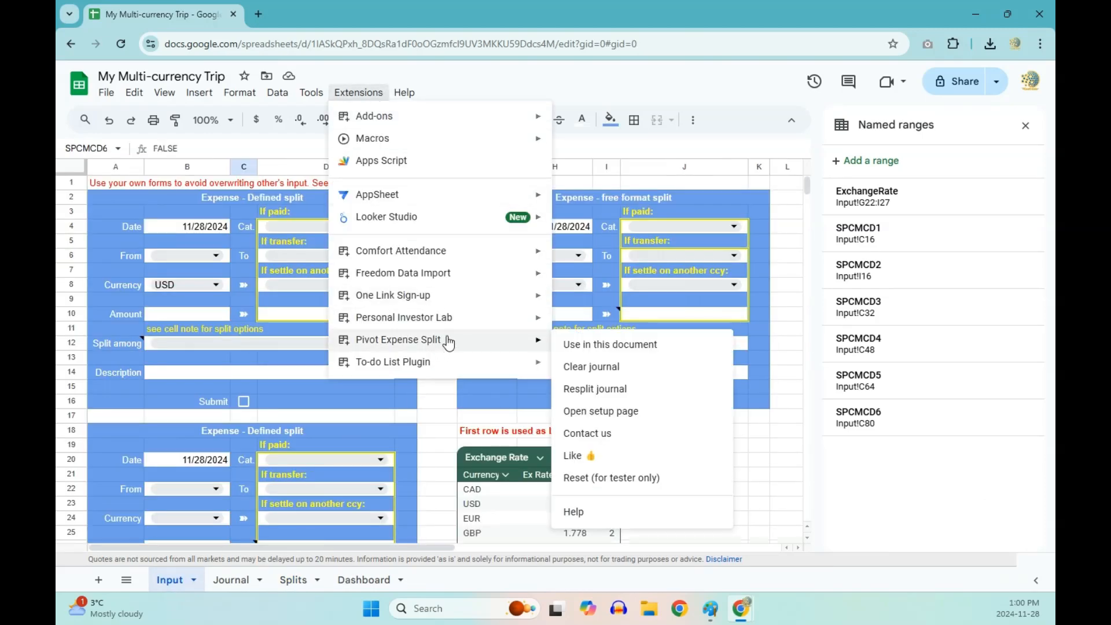